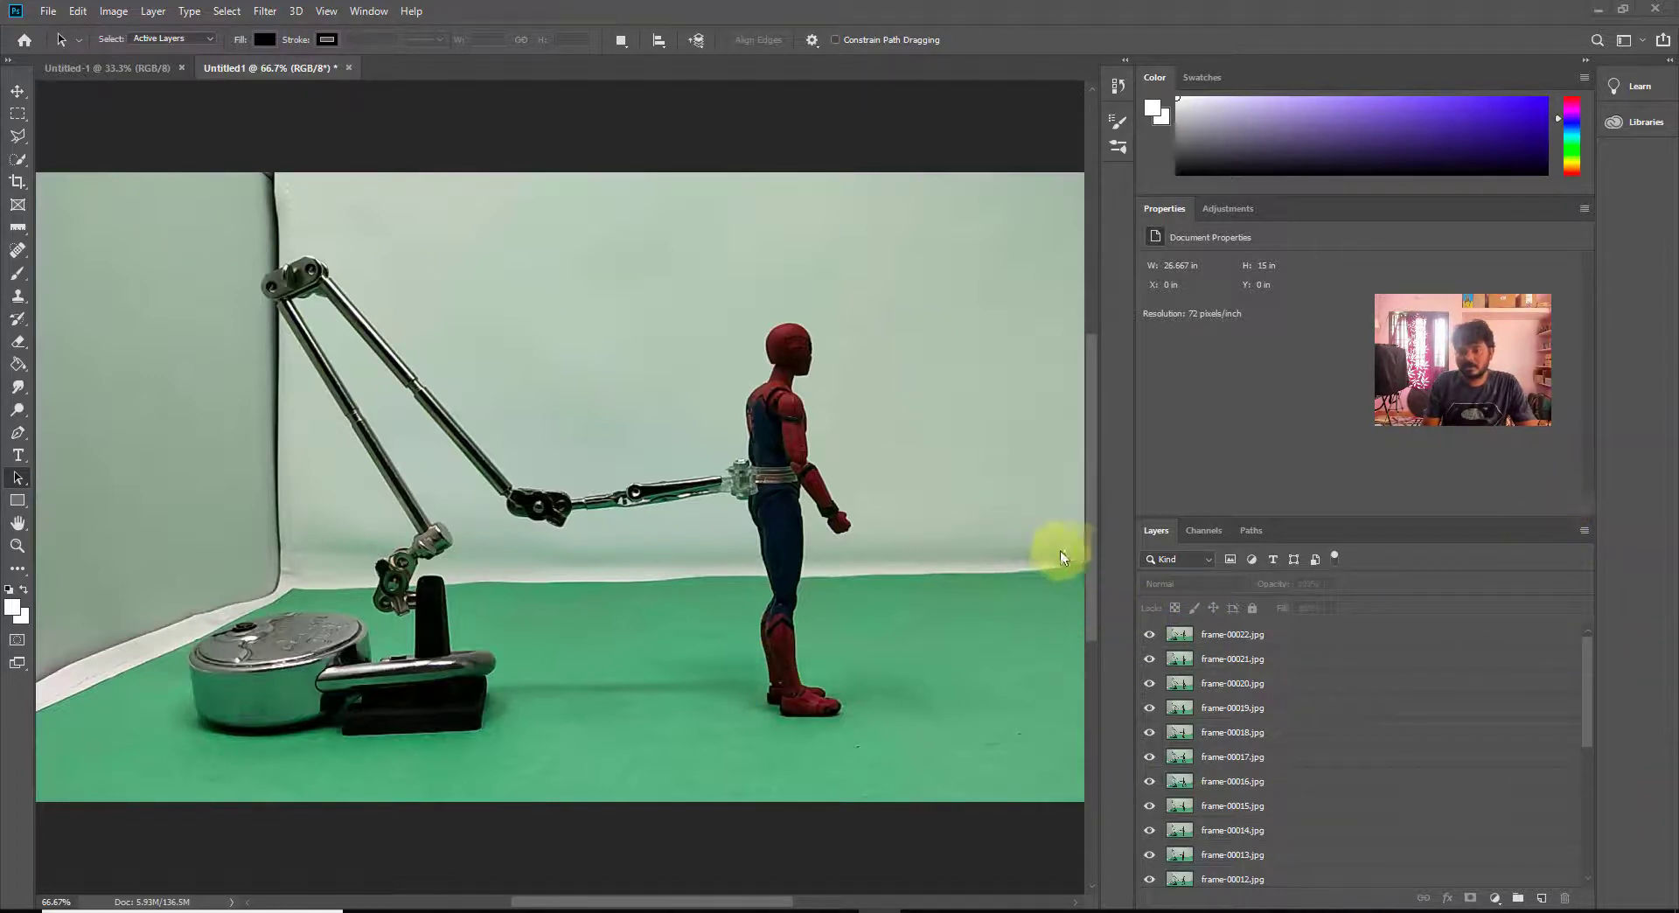
Narrow the docked panels to give the canvas more room, leaving the Learn and Libraries panels collapsed.
drag(1135, 540, 1260, 549)
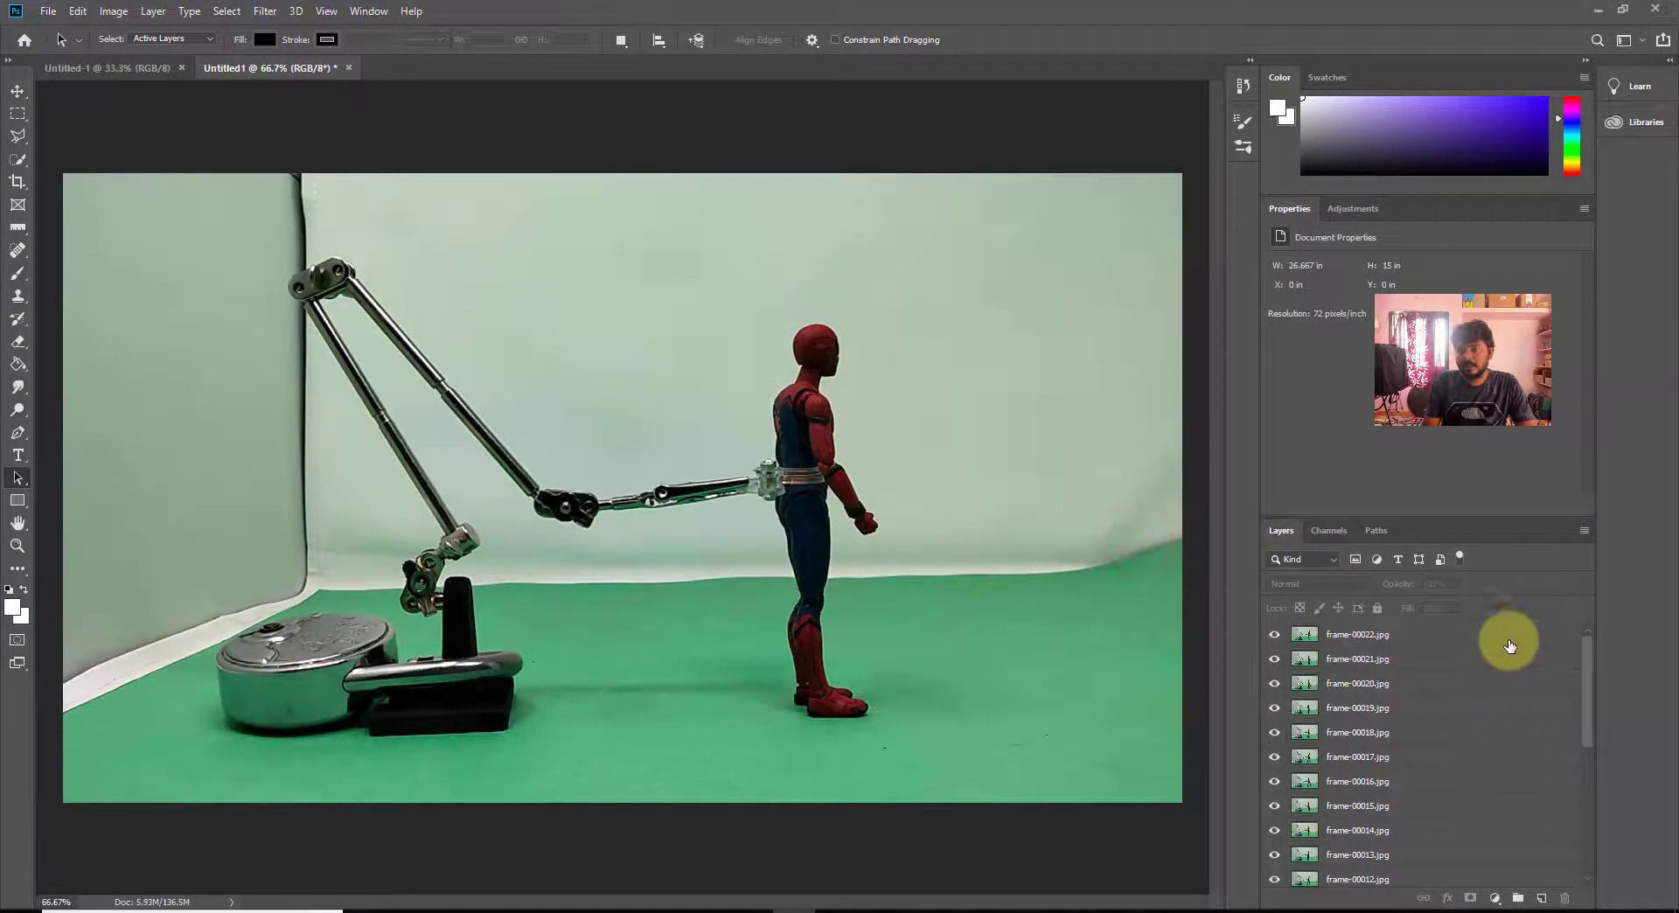
click(1669, 63)
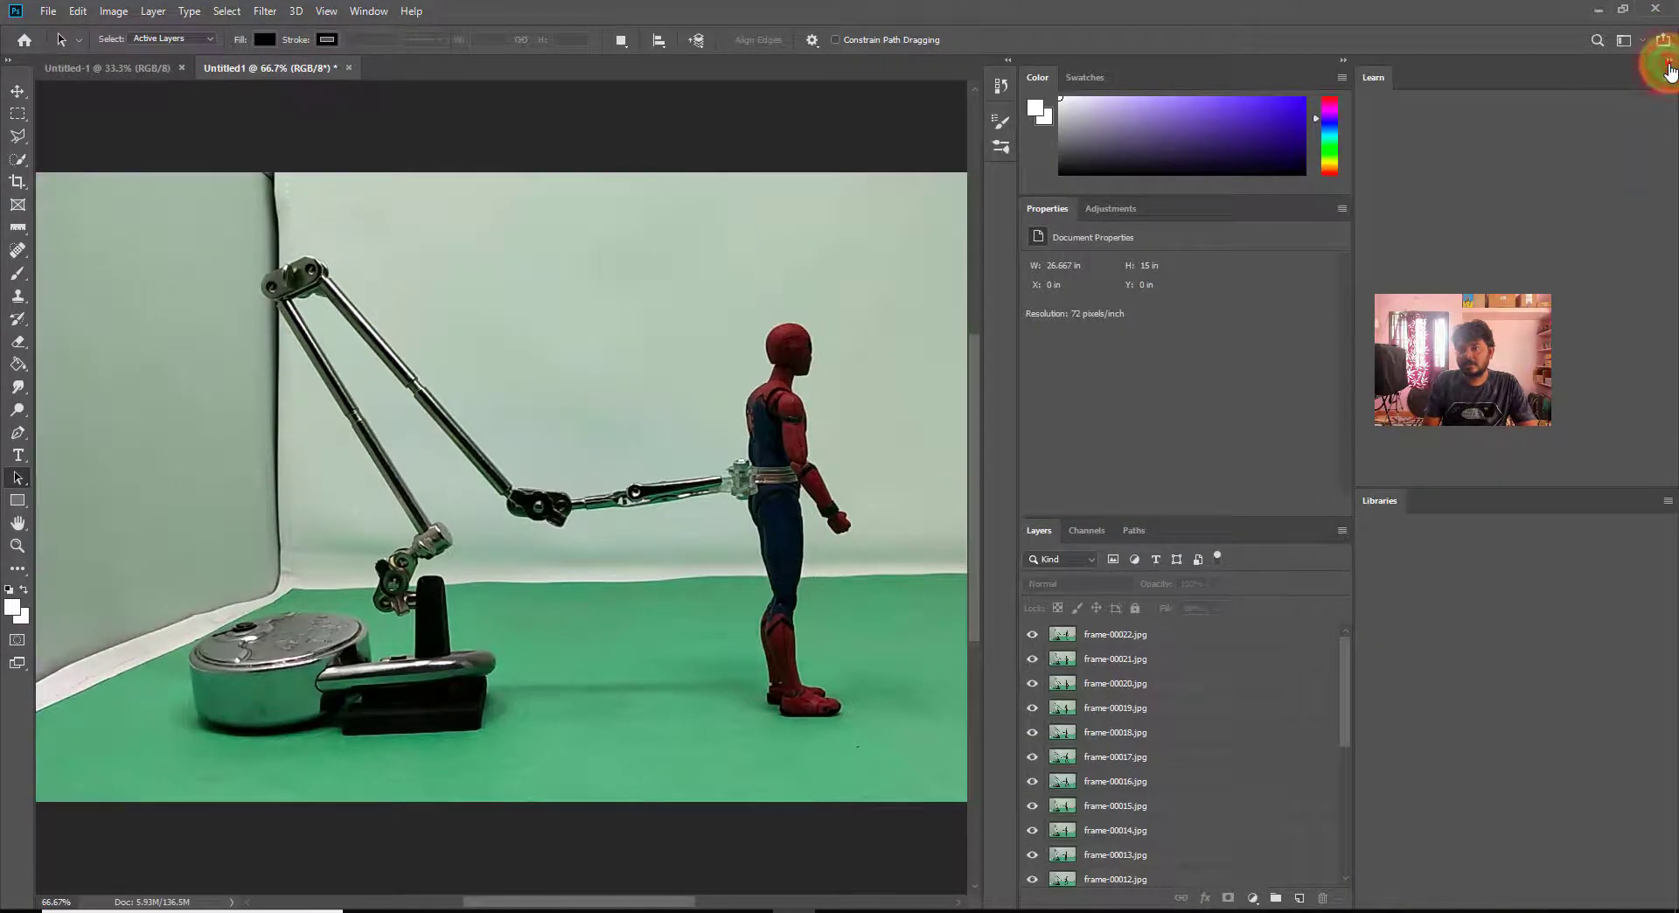
click(1669, 63)
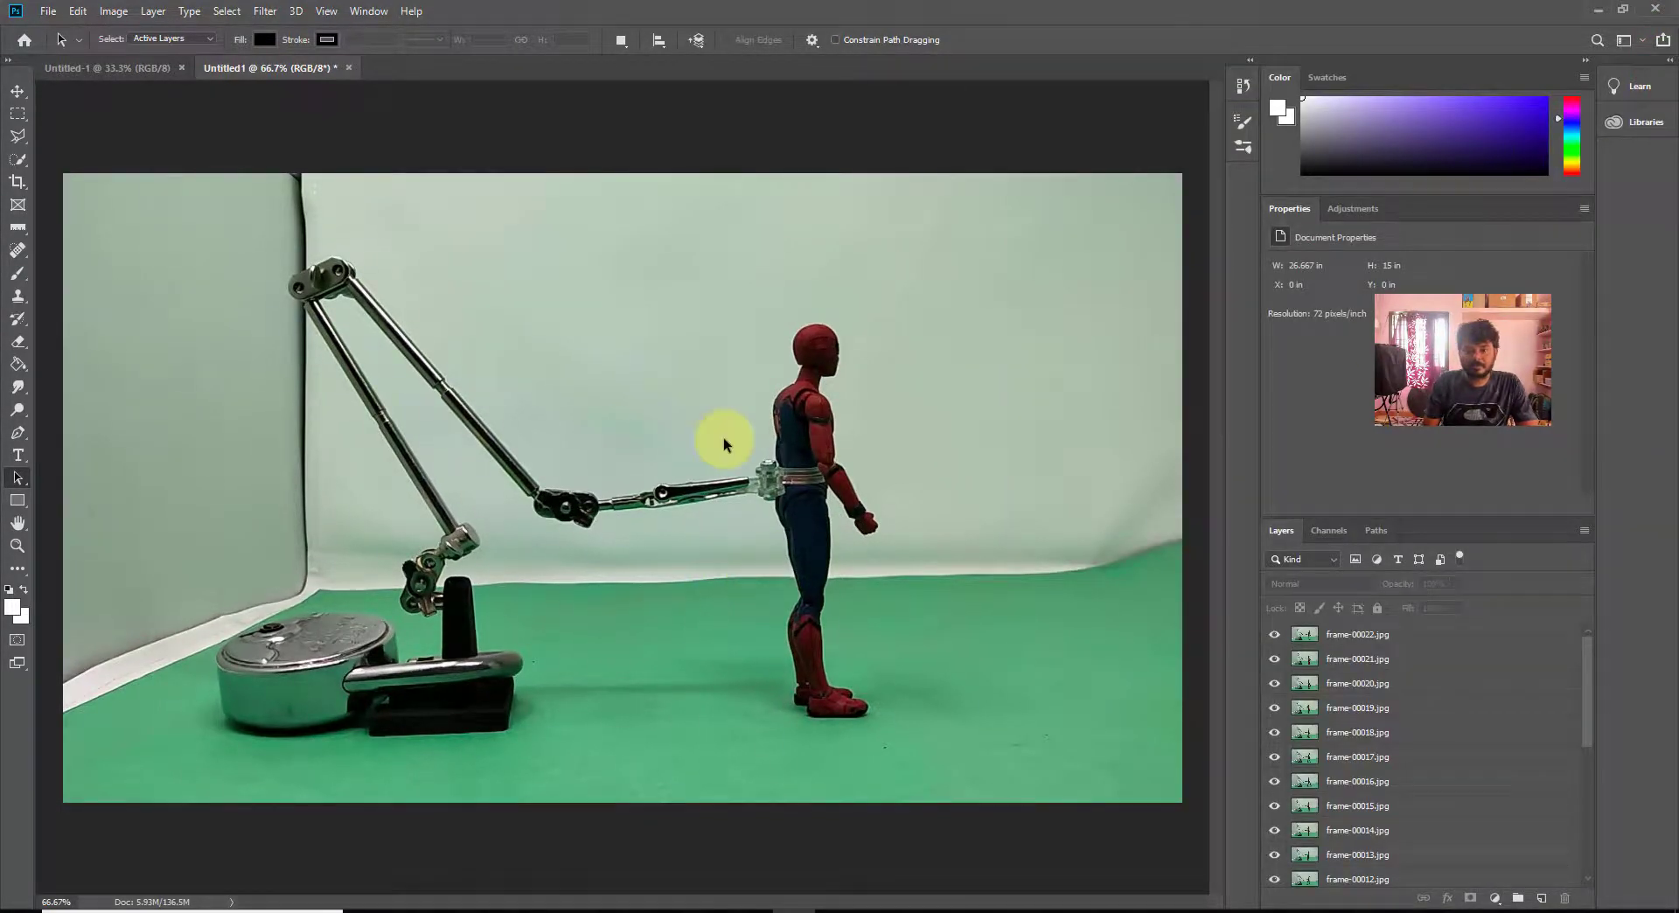
Look through the imported image layers from frame-00022.jpg down to frame-00000.jpg.
click(1379, 643)
scroll(1385, 691, down, 5)
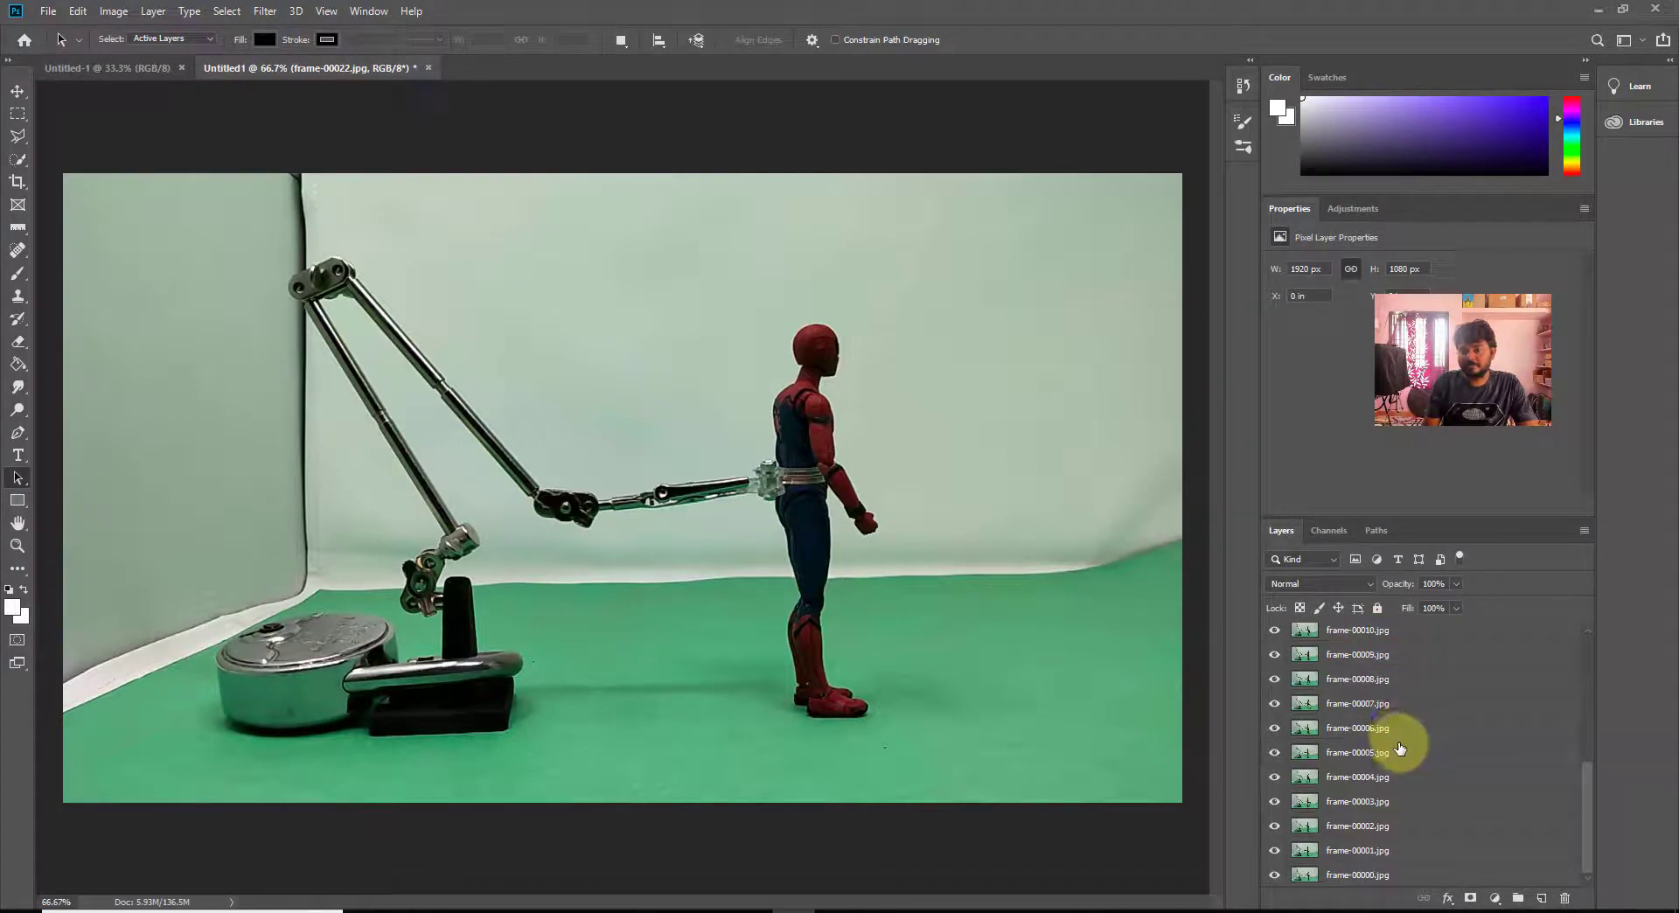
scroll(1400, 748, up, 3)
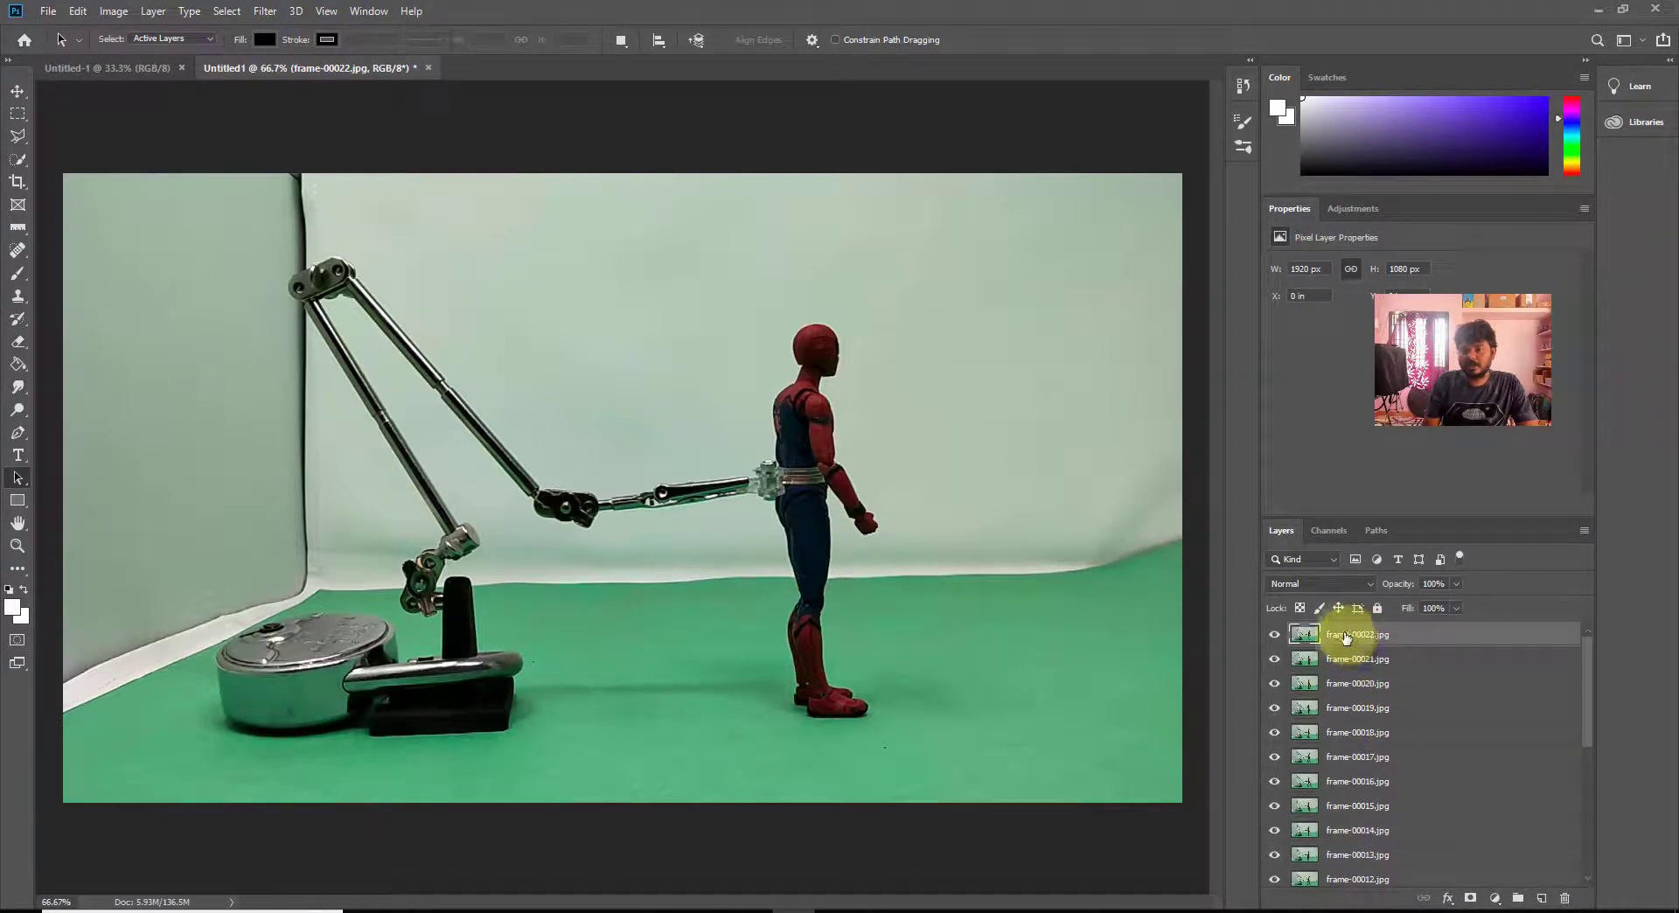
scroll(1397, 777, down, 3)
scroll(1390, 813, down, 3)
click(1376, 874)
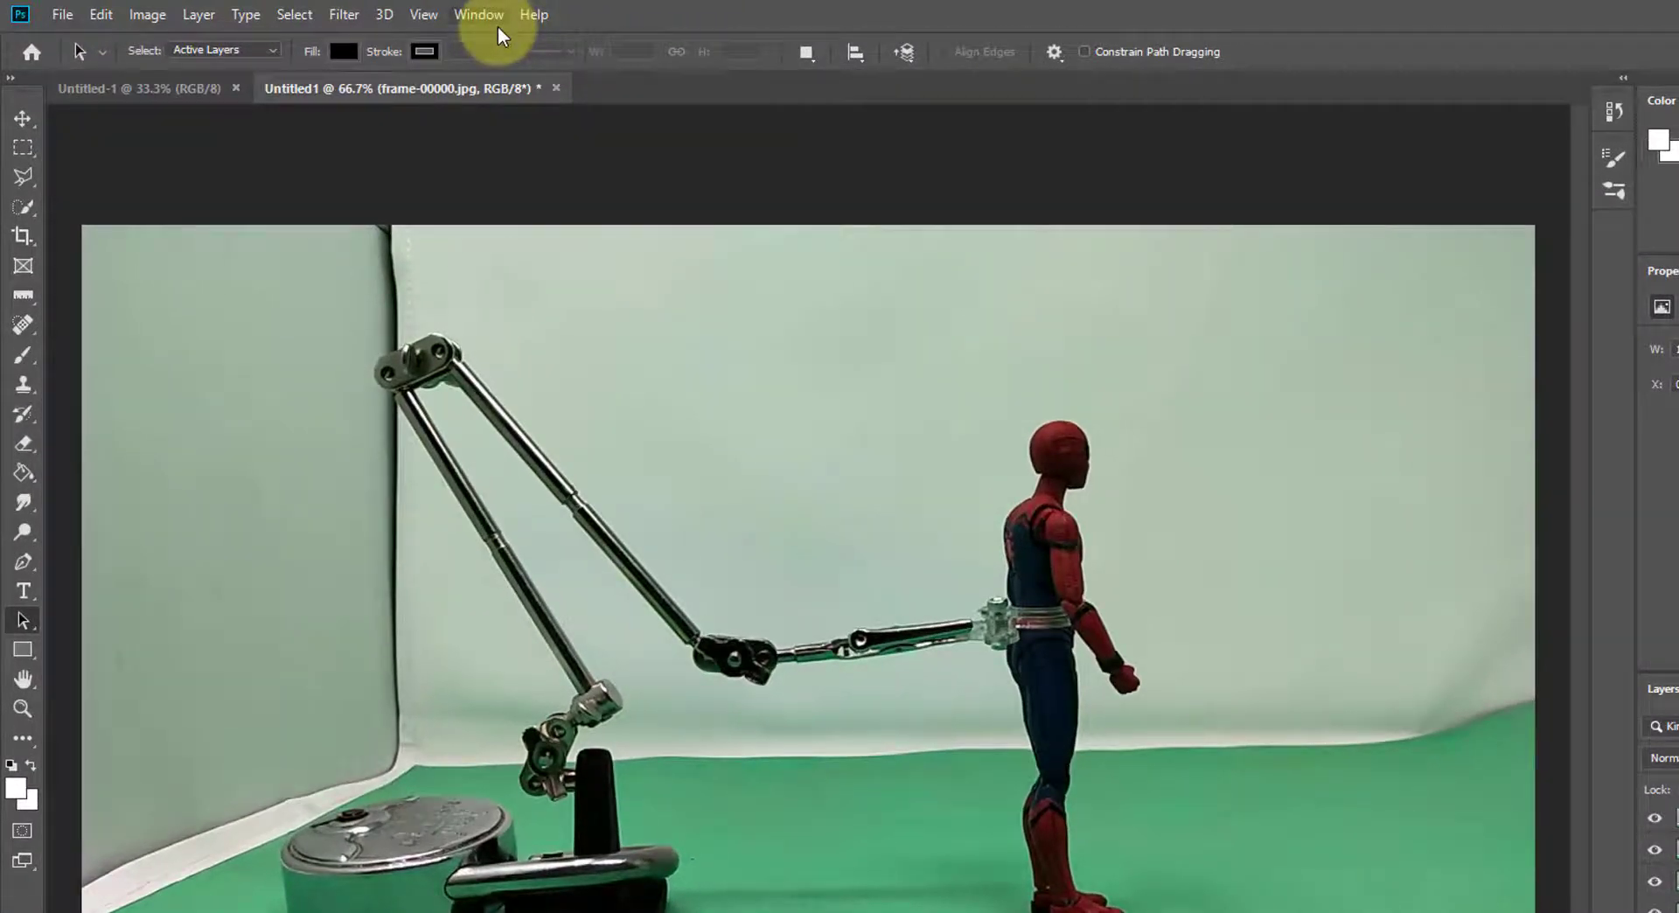
Show the Timeline panel below the canvas.
click(490, 15)
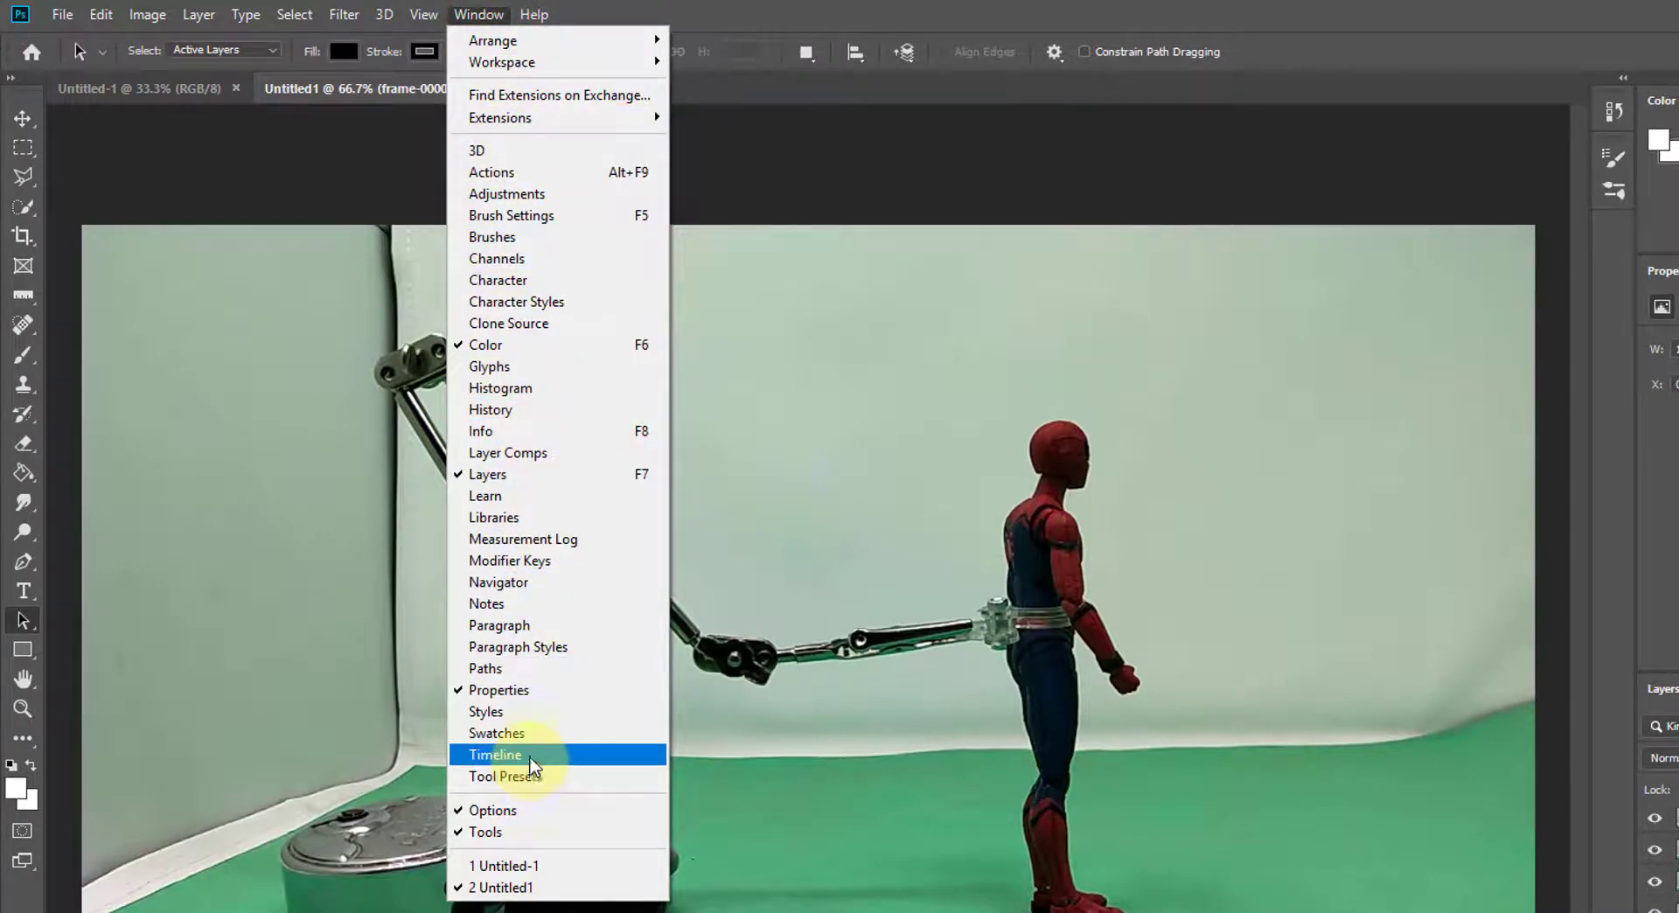
click(535, 754)
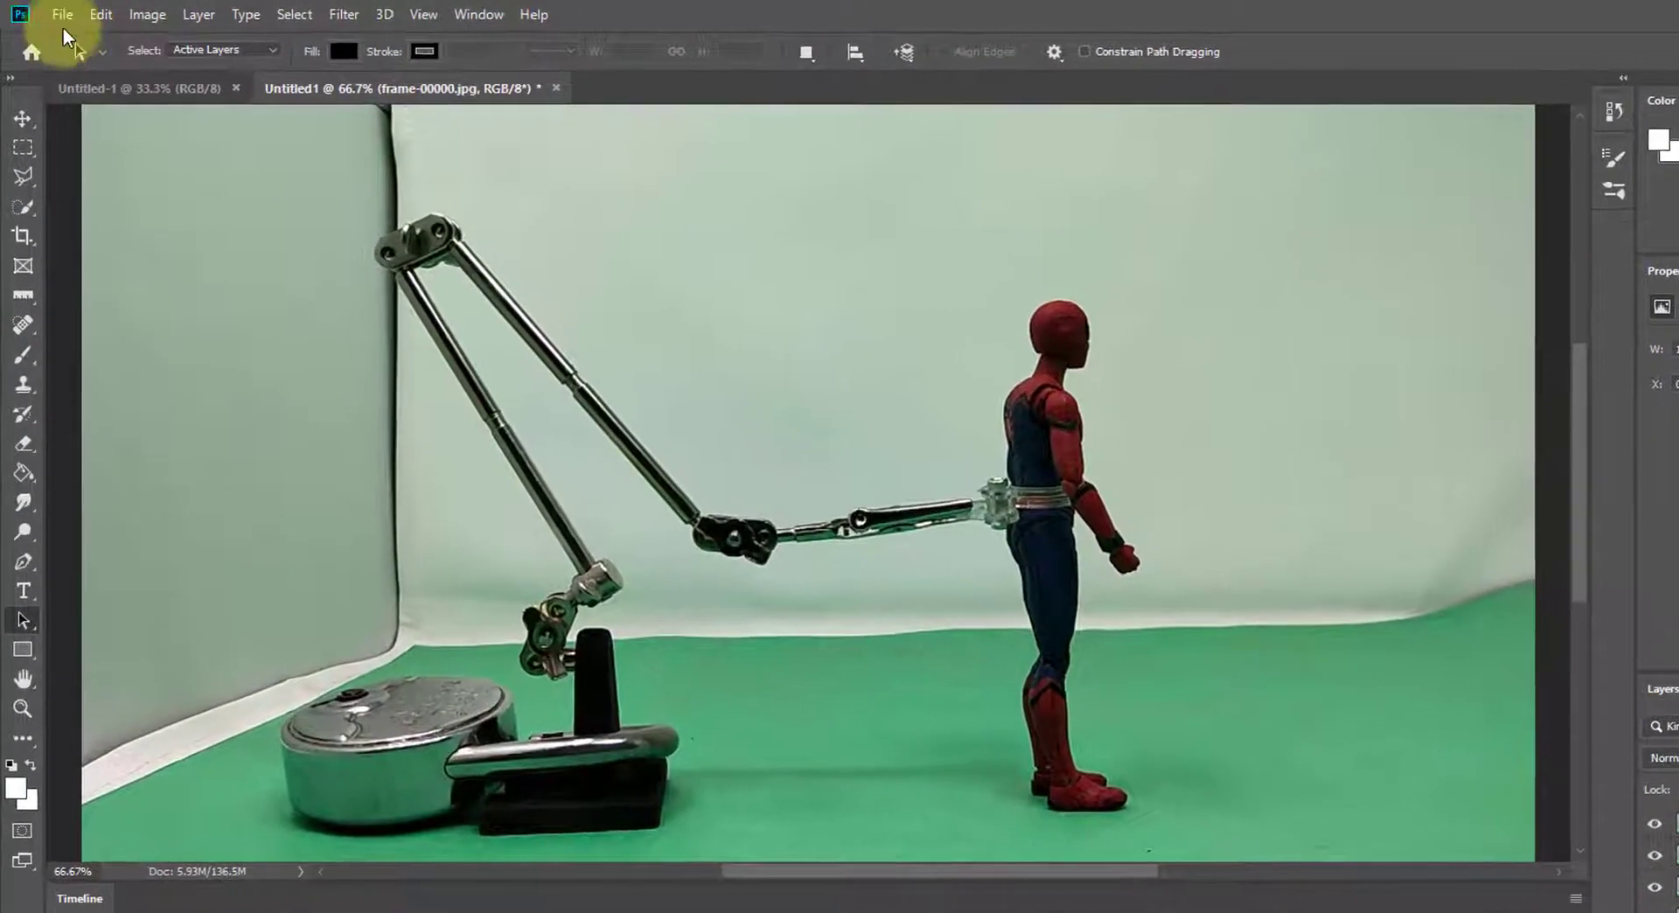
click(63, 18)
click(169, 547)
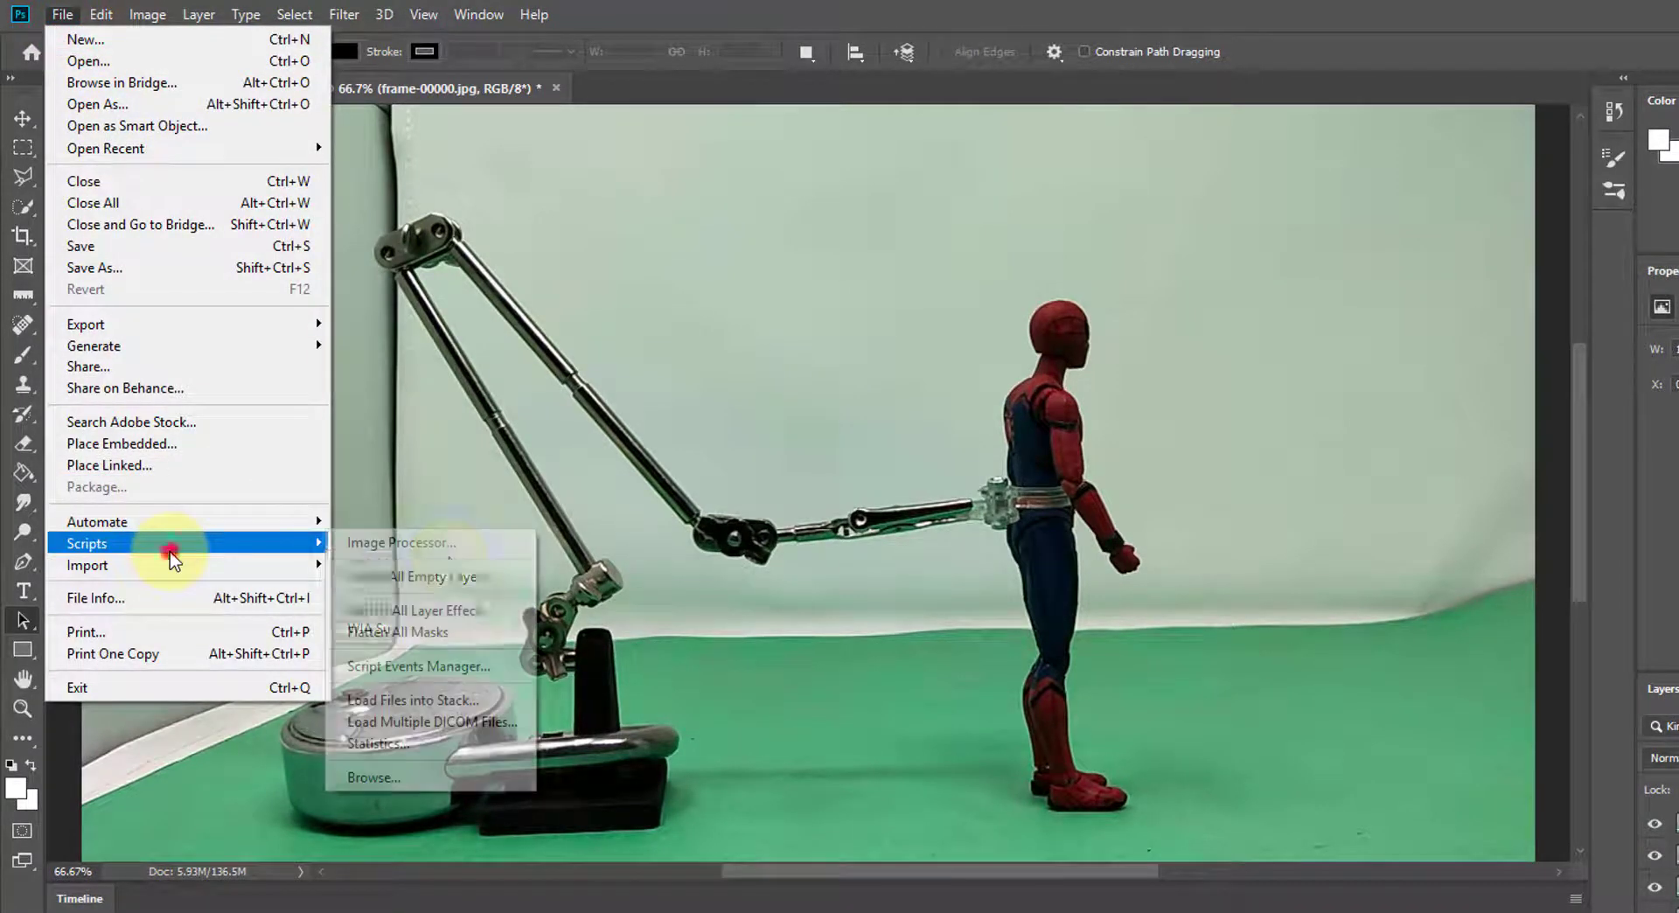
click(416, 700)
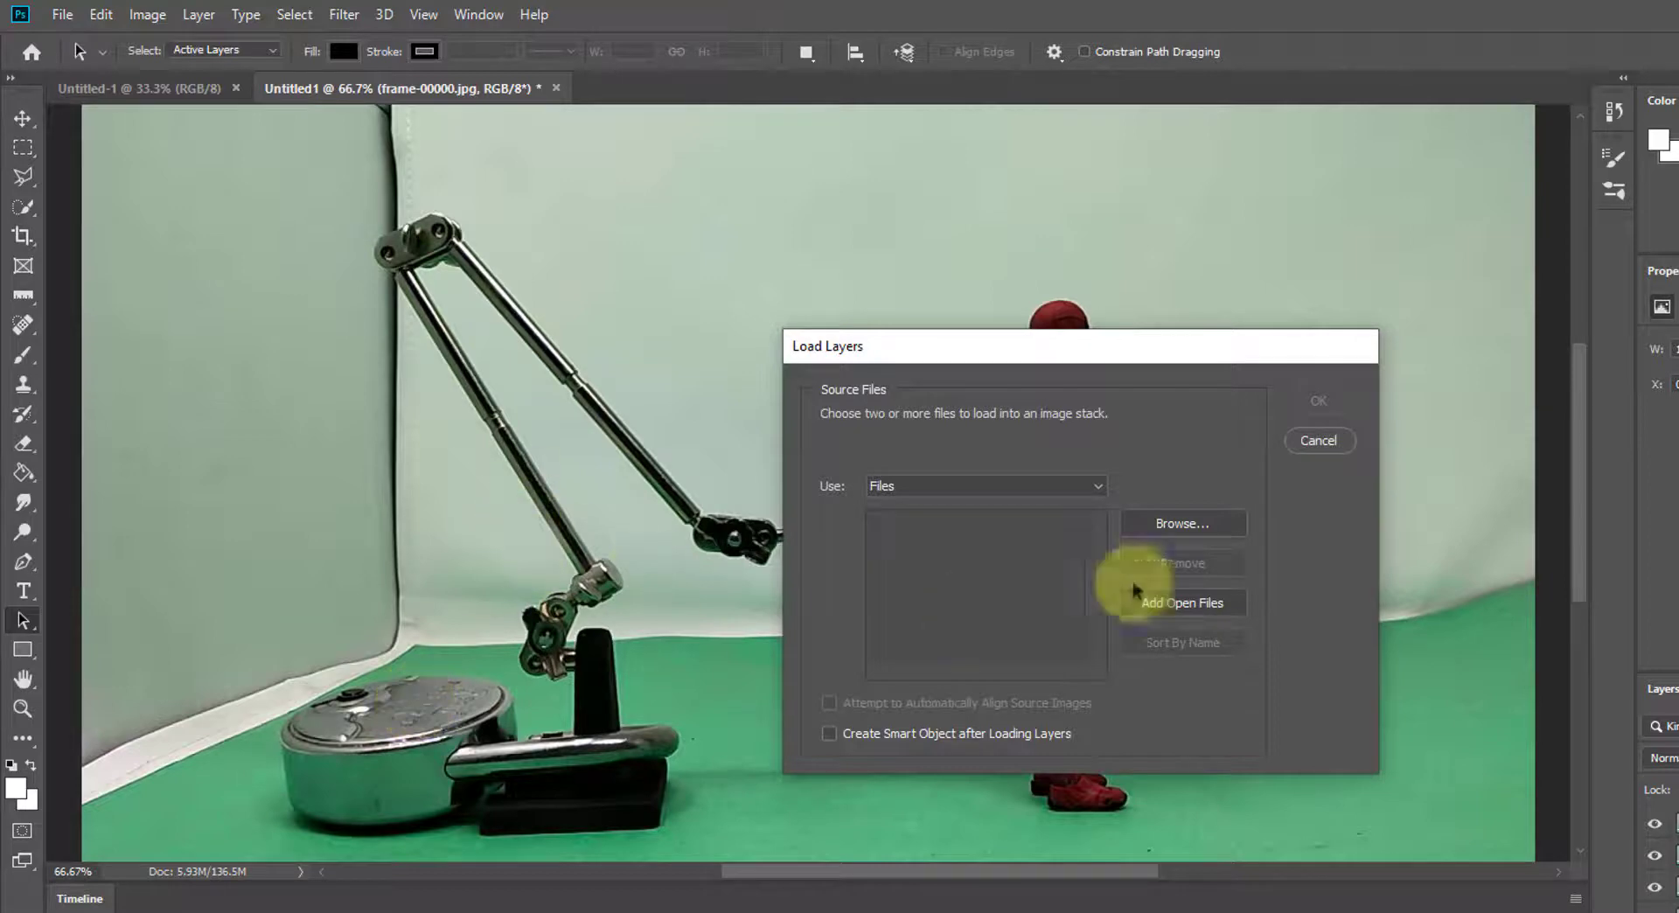
click(1089, 489)
click(1090, 490)
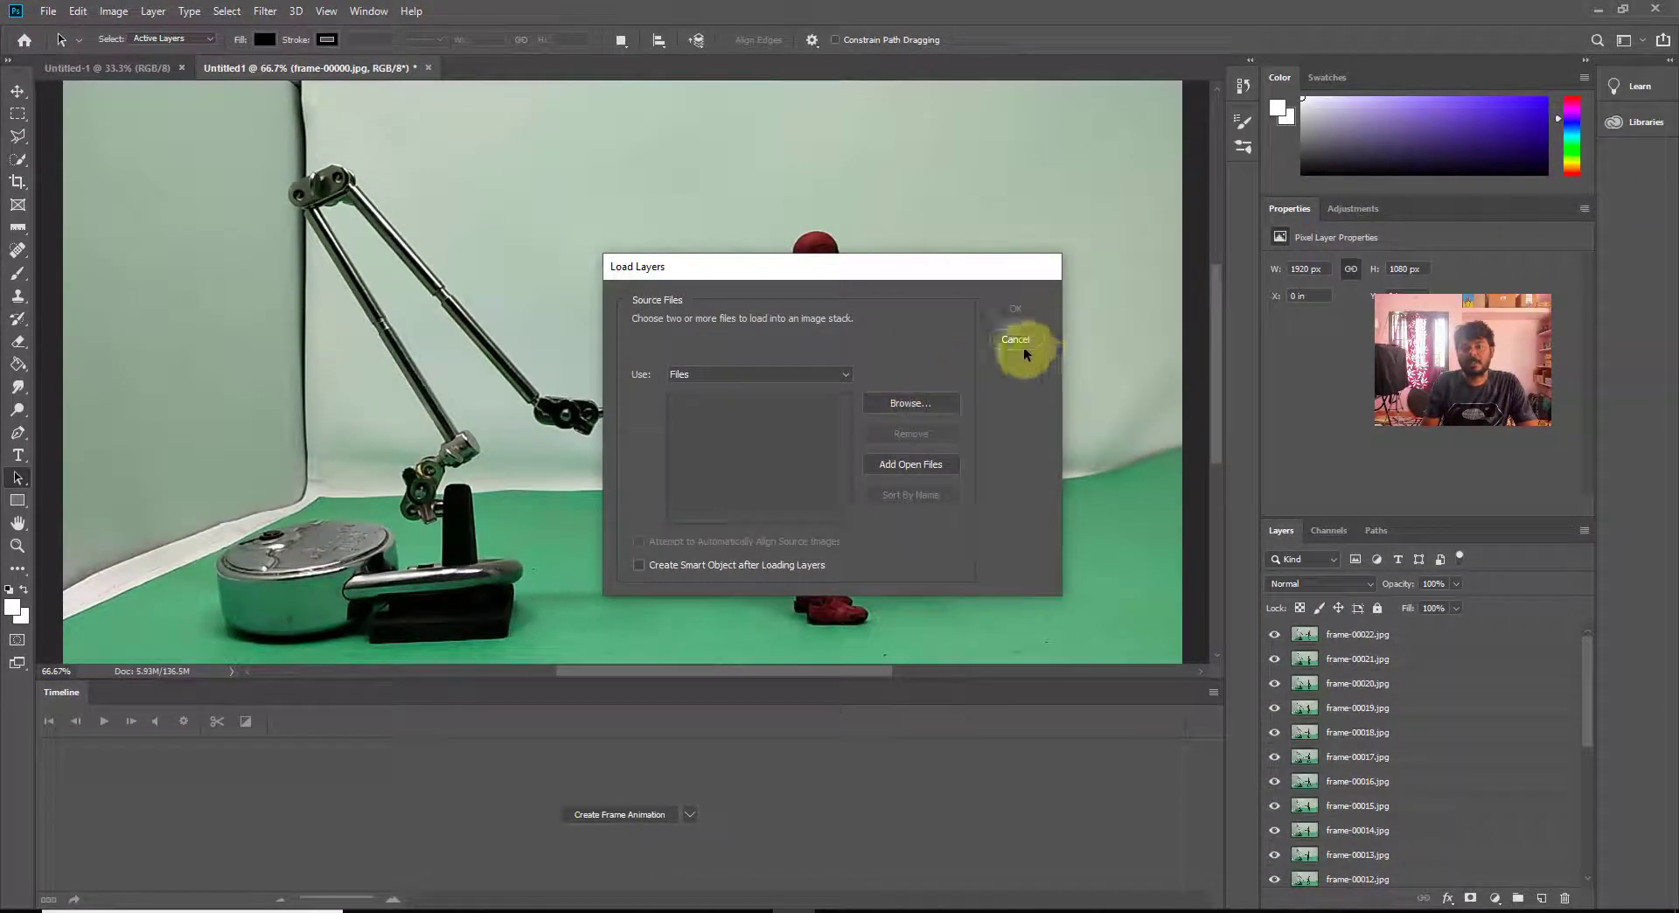
click(928, 404)
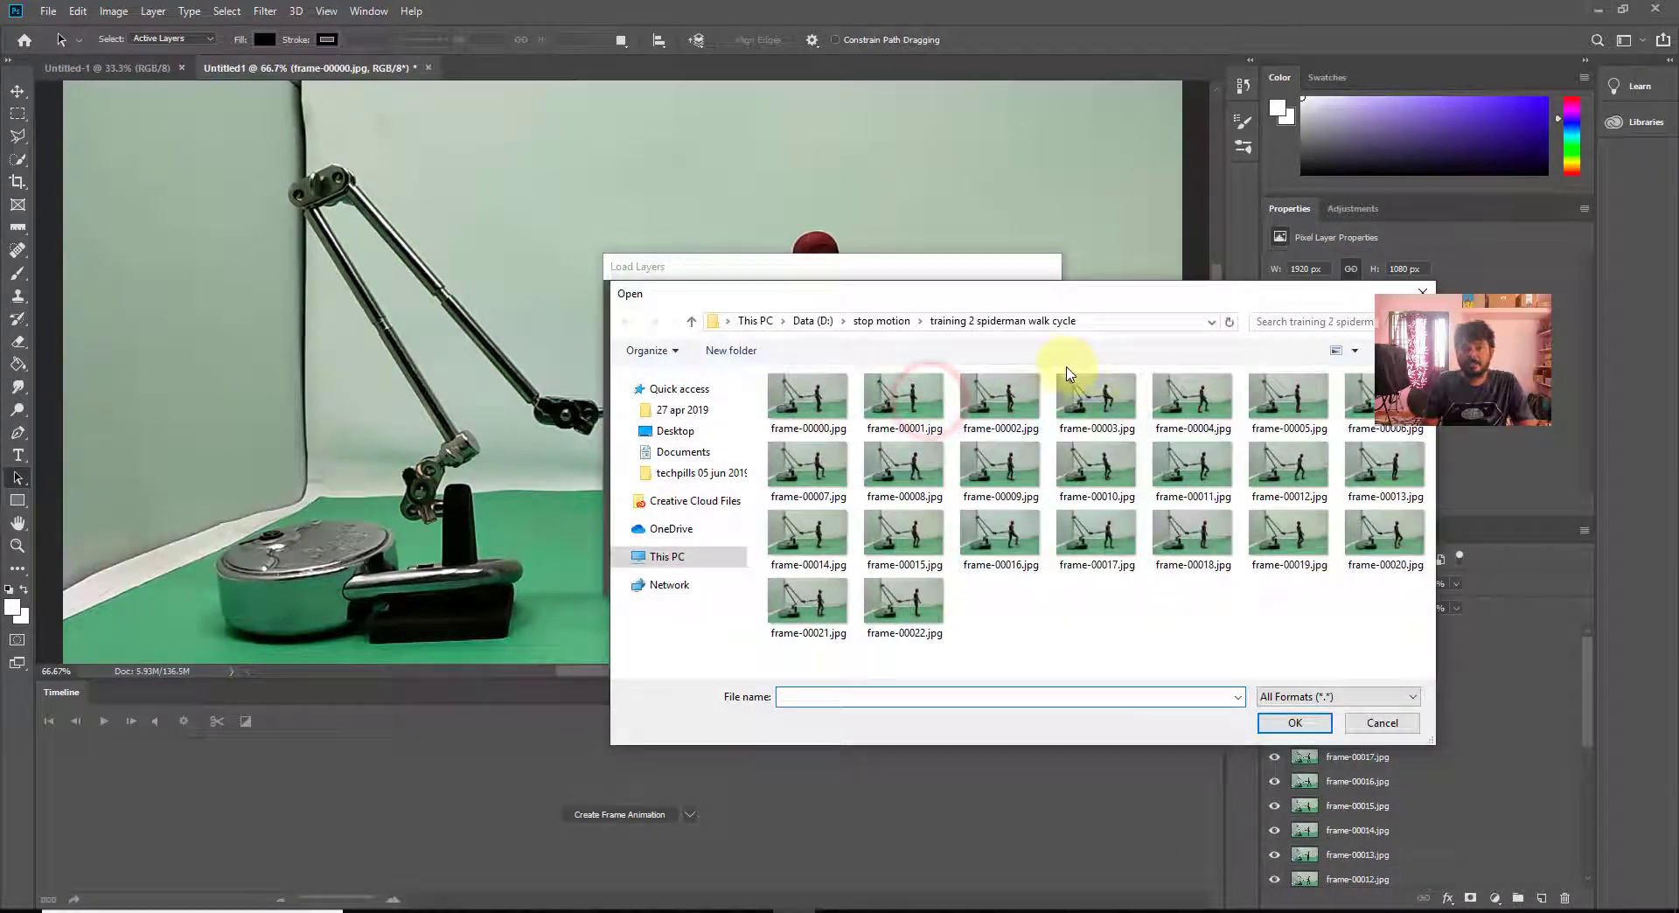
key(Escape)
click(1021, 342)
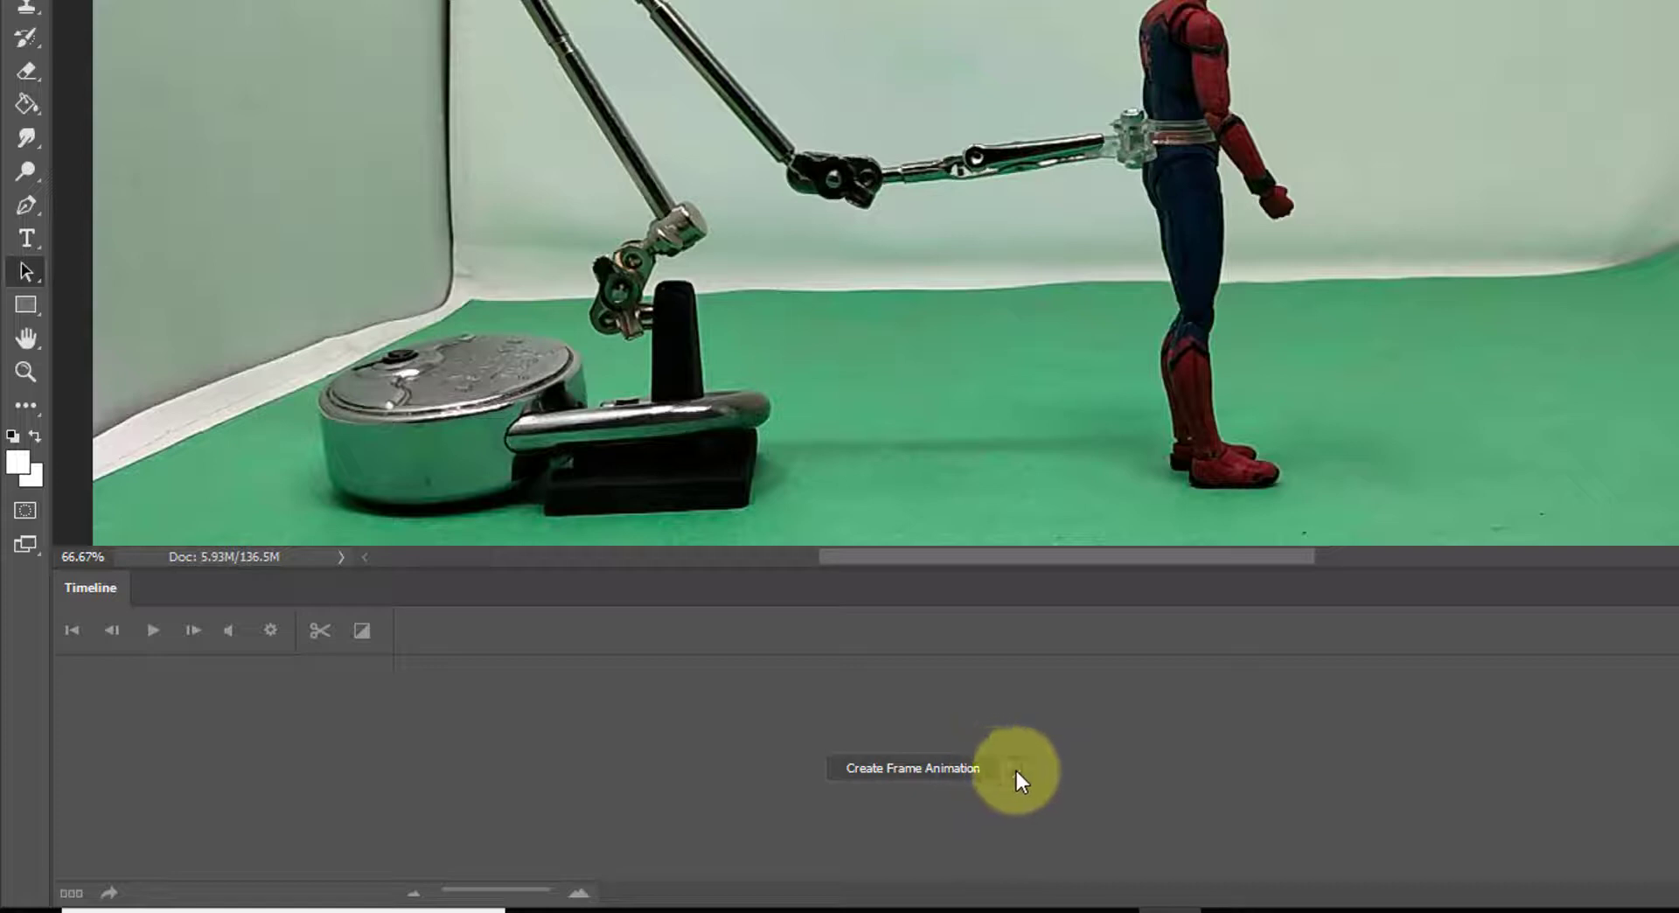
Switch the timeline type to video timeline and back to frame animation.
click(1014, 769)
click(943, 796)
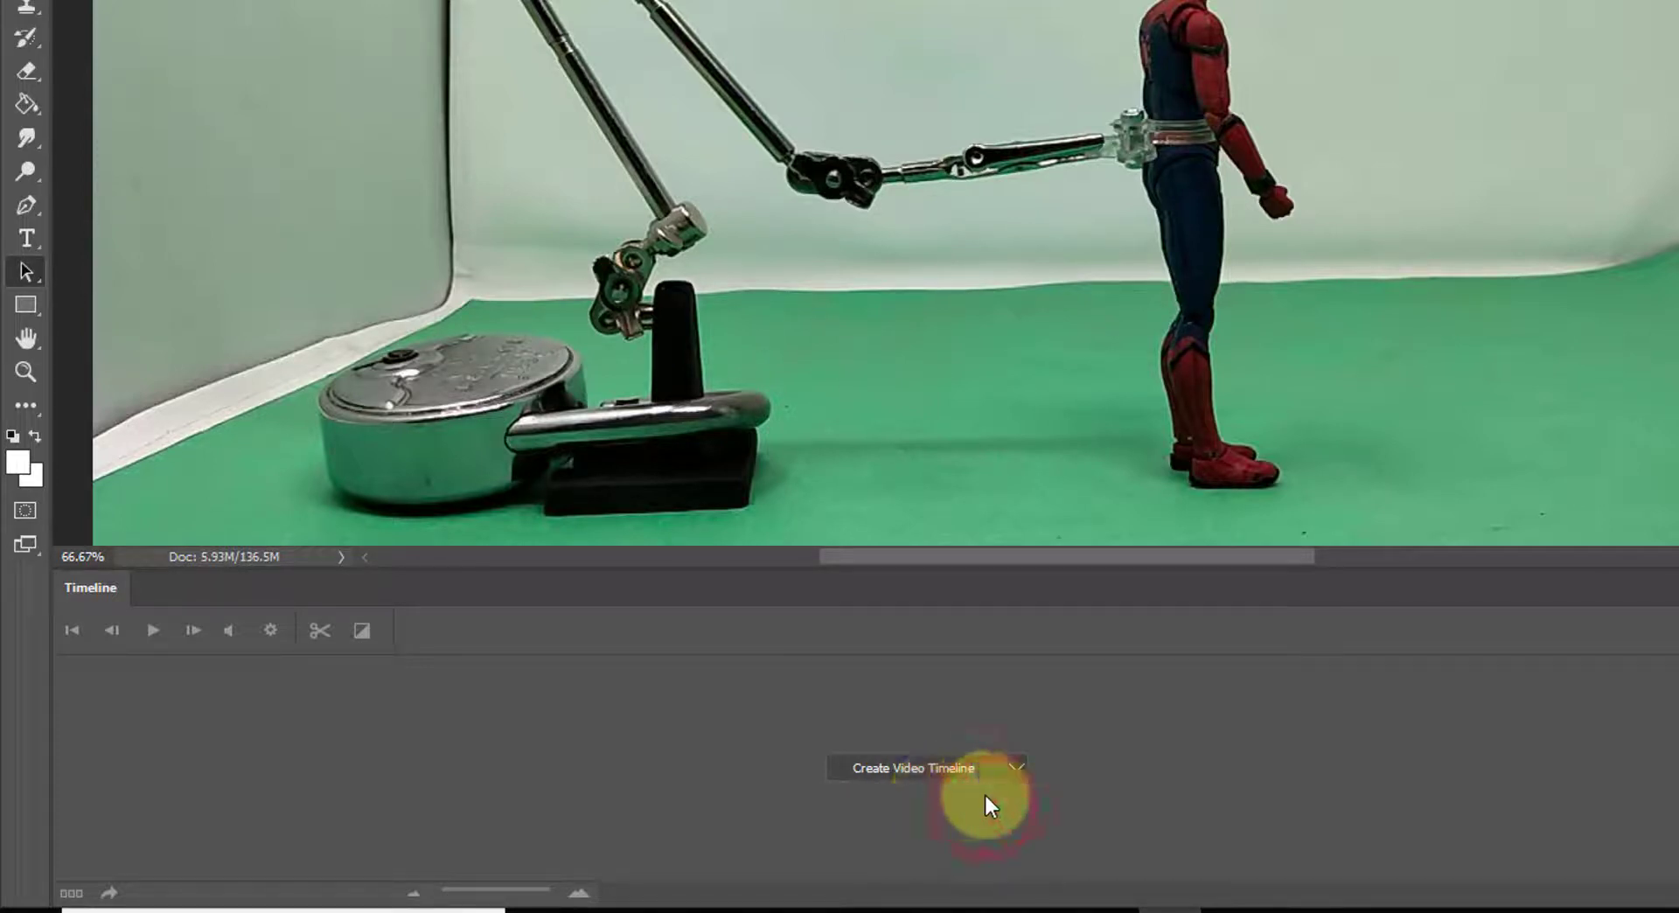
click(1016, 767)
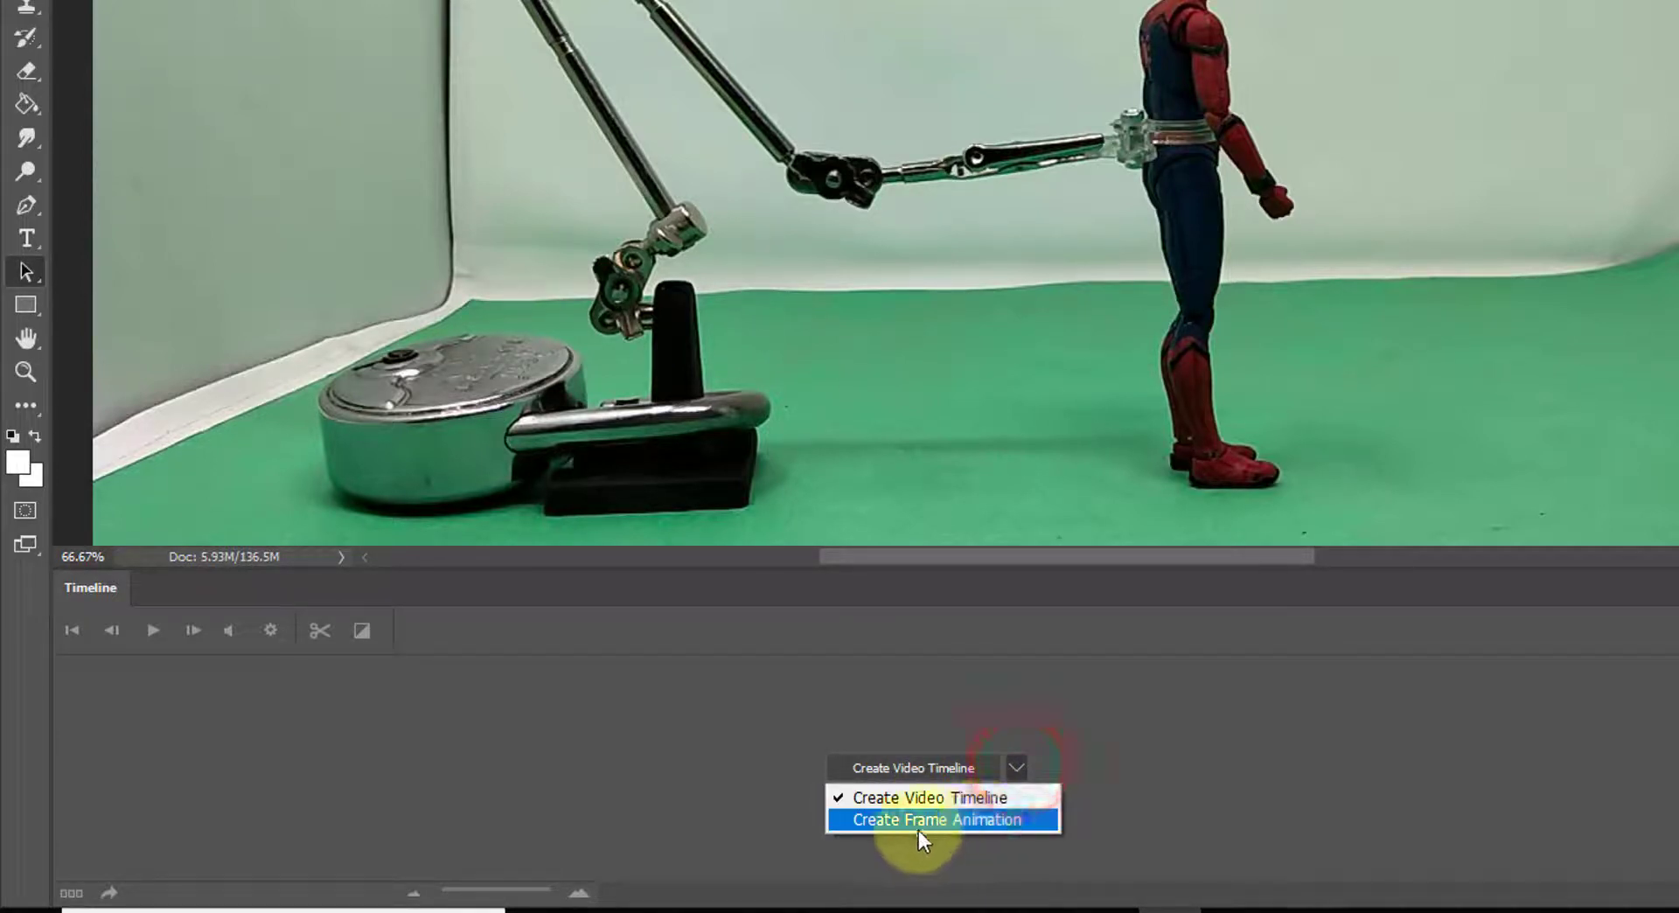
click(1000, 822)
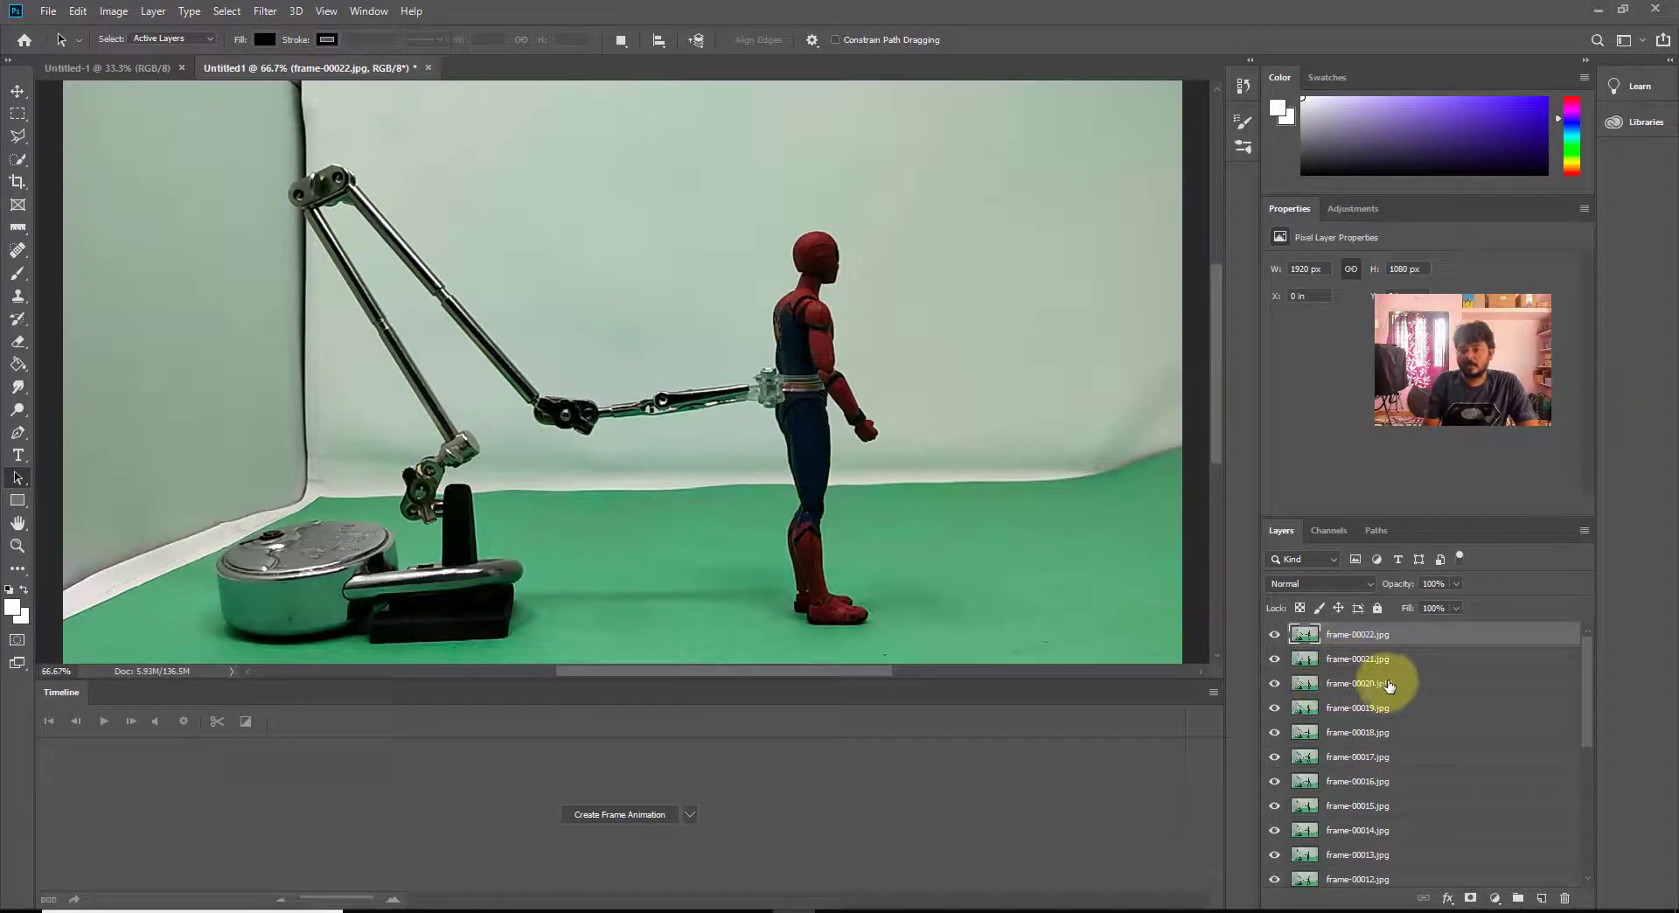
Select all image layers from frame-00022.jpg to frame-00000.jpg.
scroll(1388, 695, down, 5)
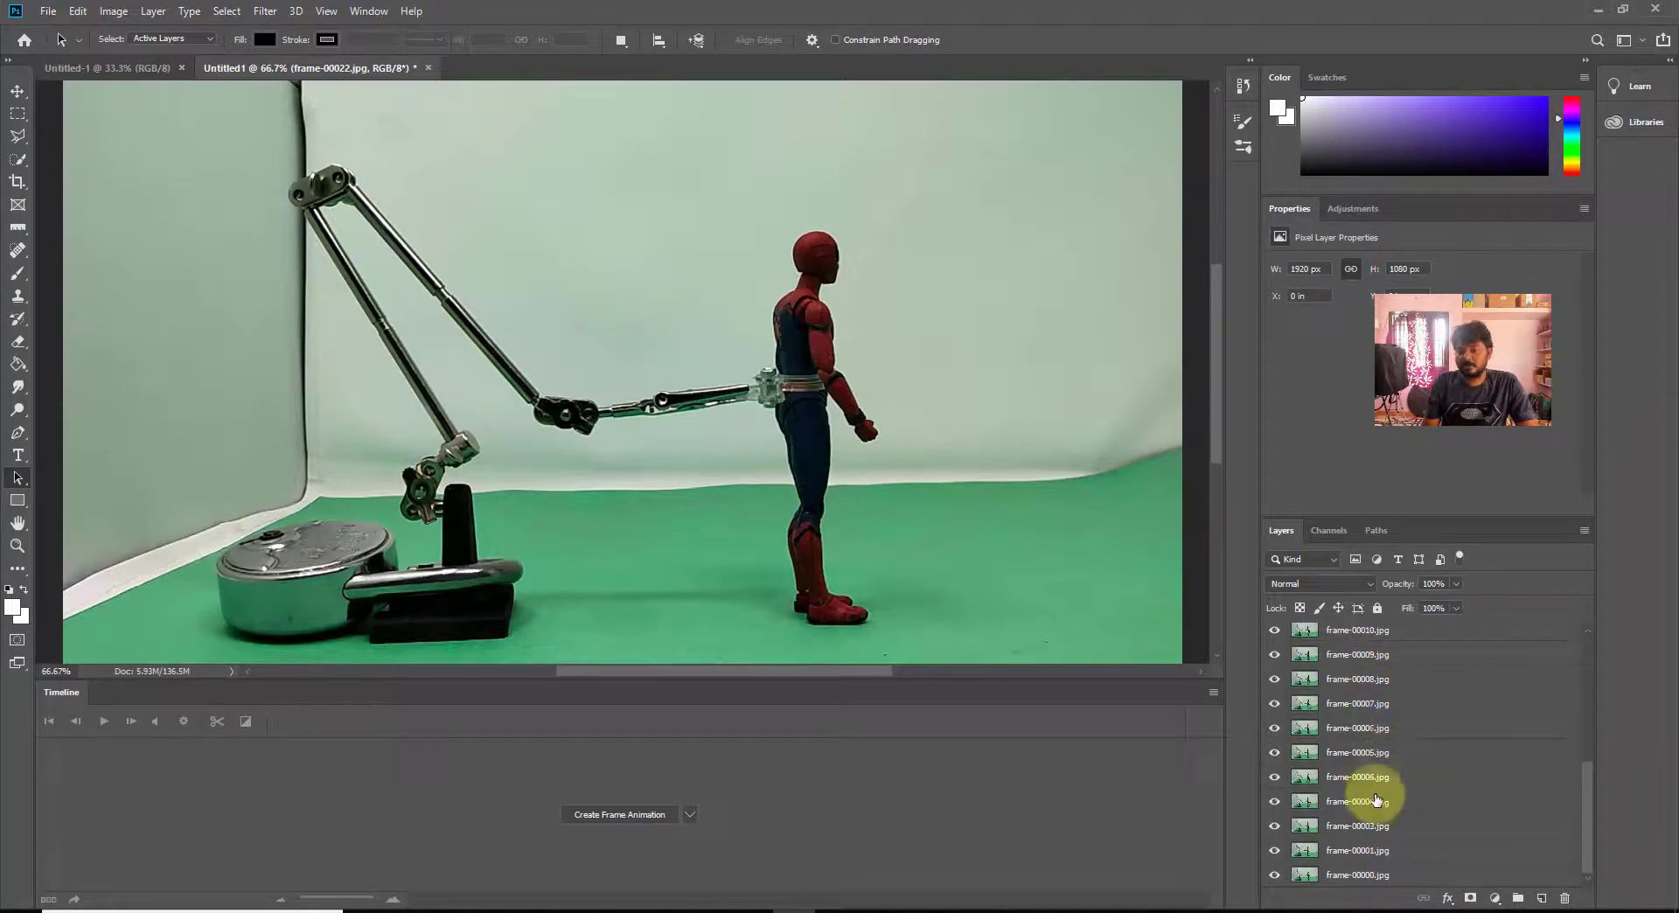
shift+click(1375, 879)
scroll(1409, 763, up, 5)
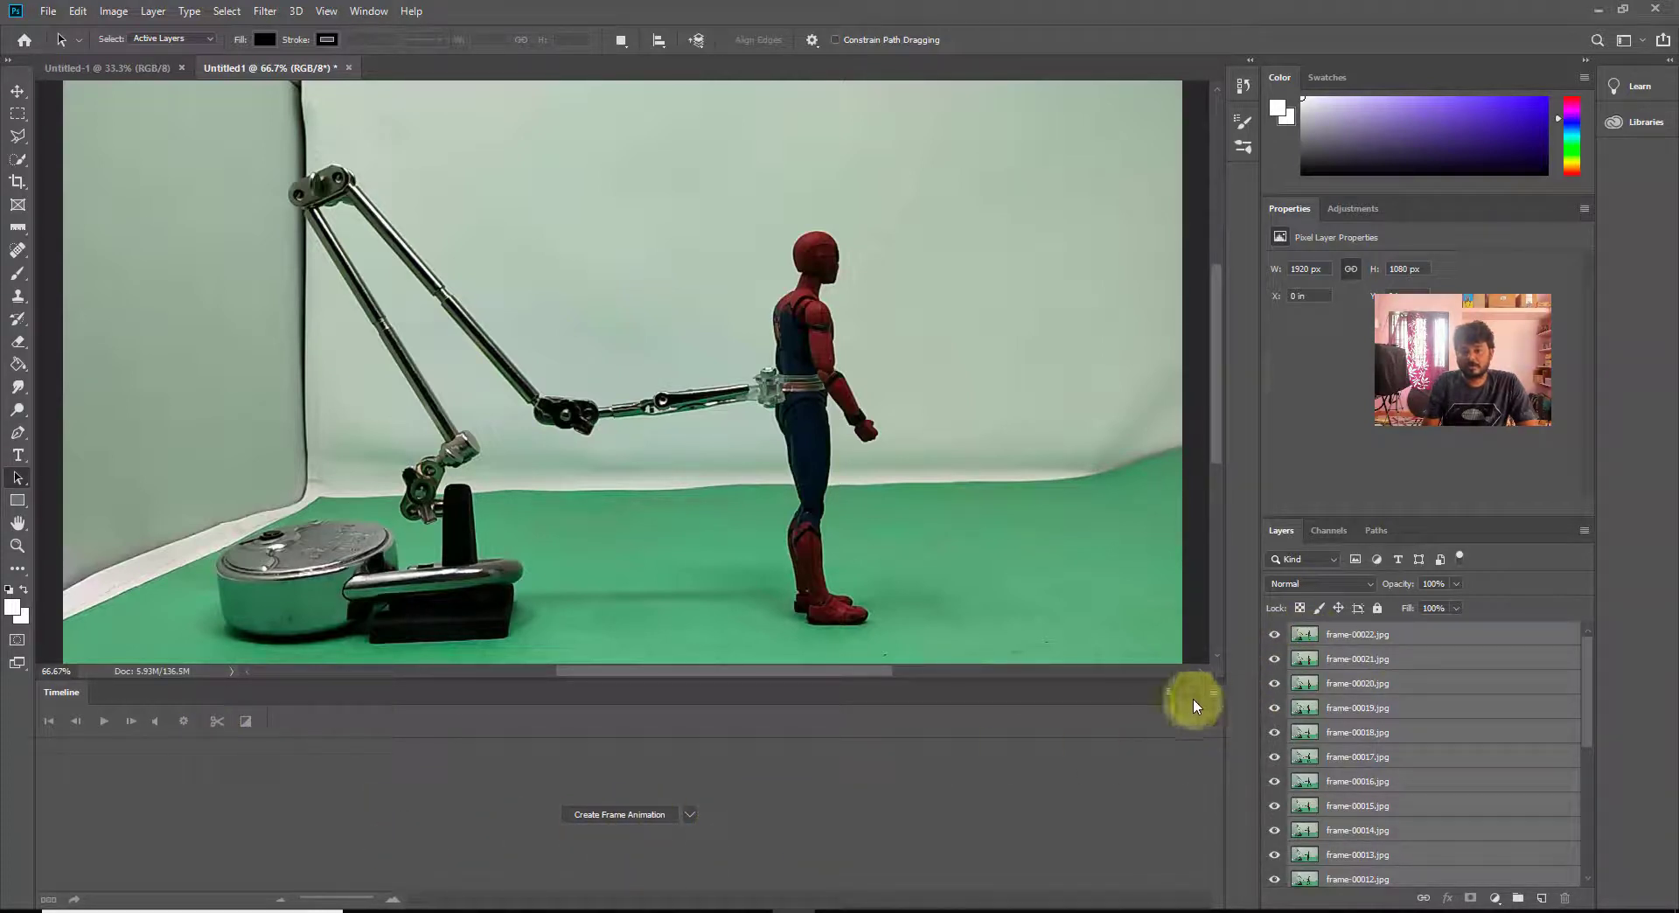
Create a frame animation in the timeline and make frames from the layers.
click(1213, 693)
click(1213, 692)
scroll(1397, 796, down, 4)
scroll(1396, 792, up, 4)
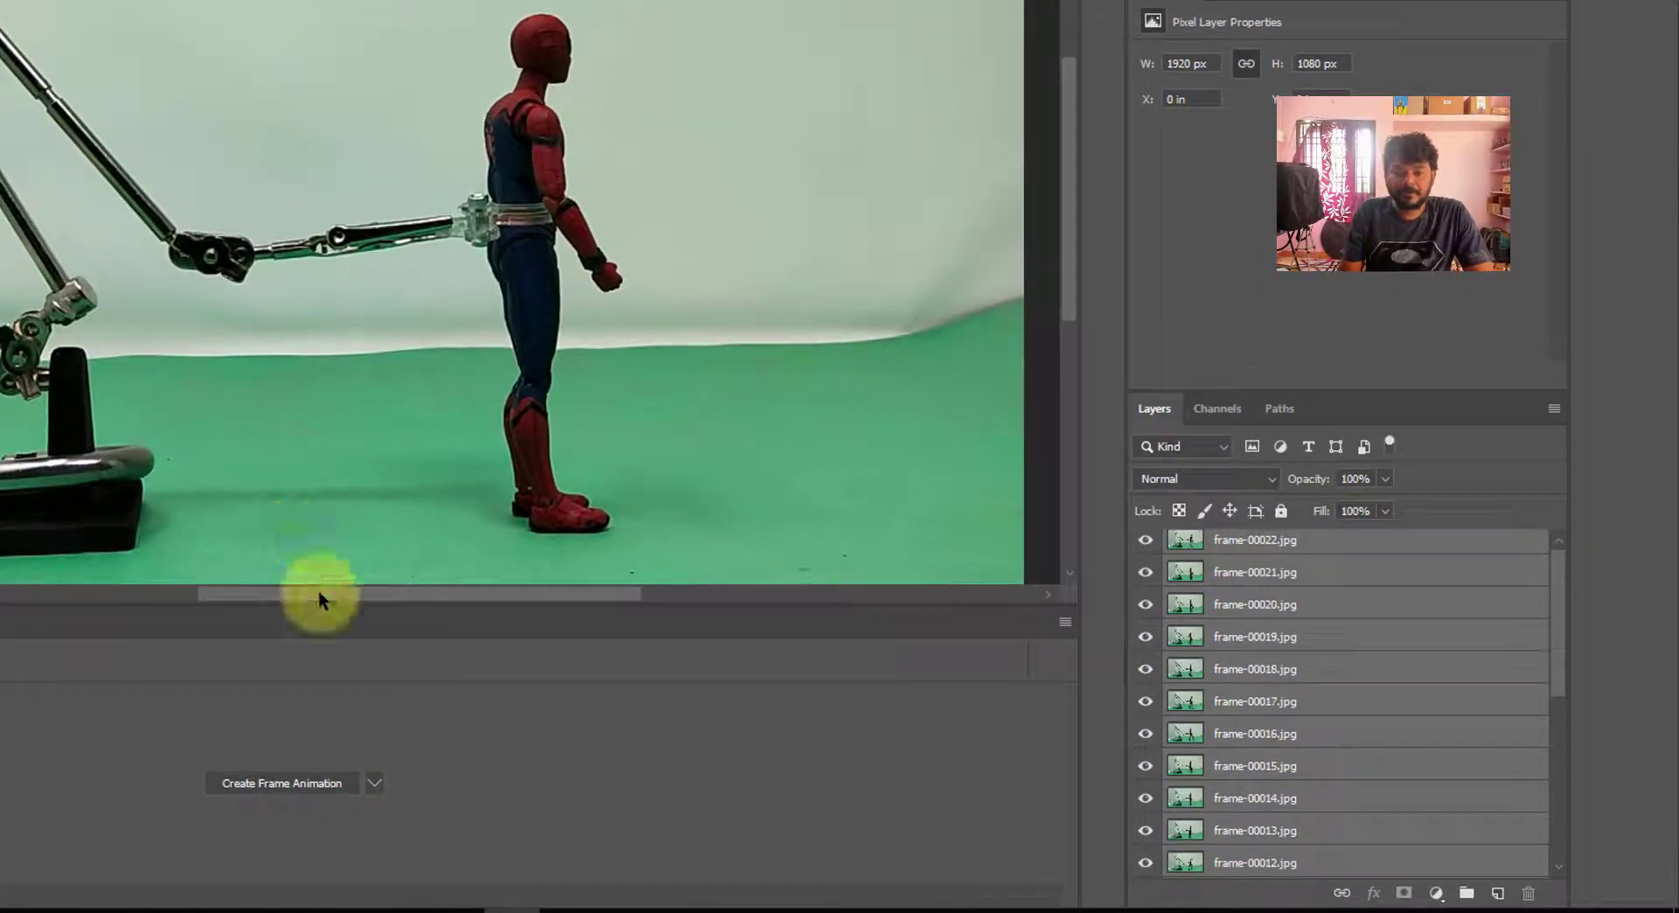
click(289, 783)
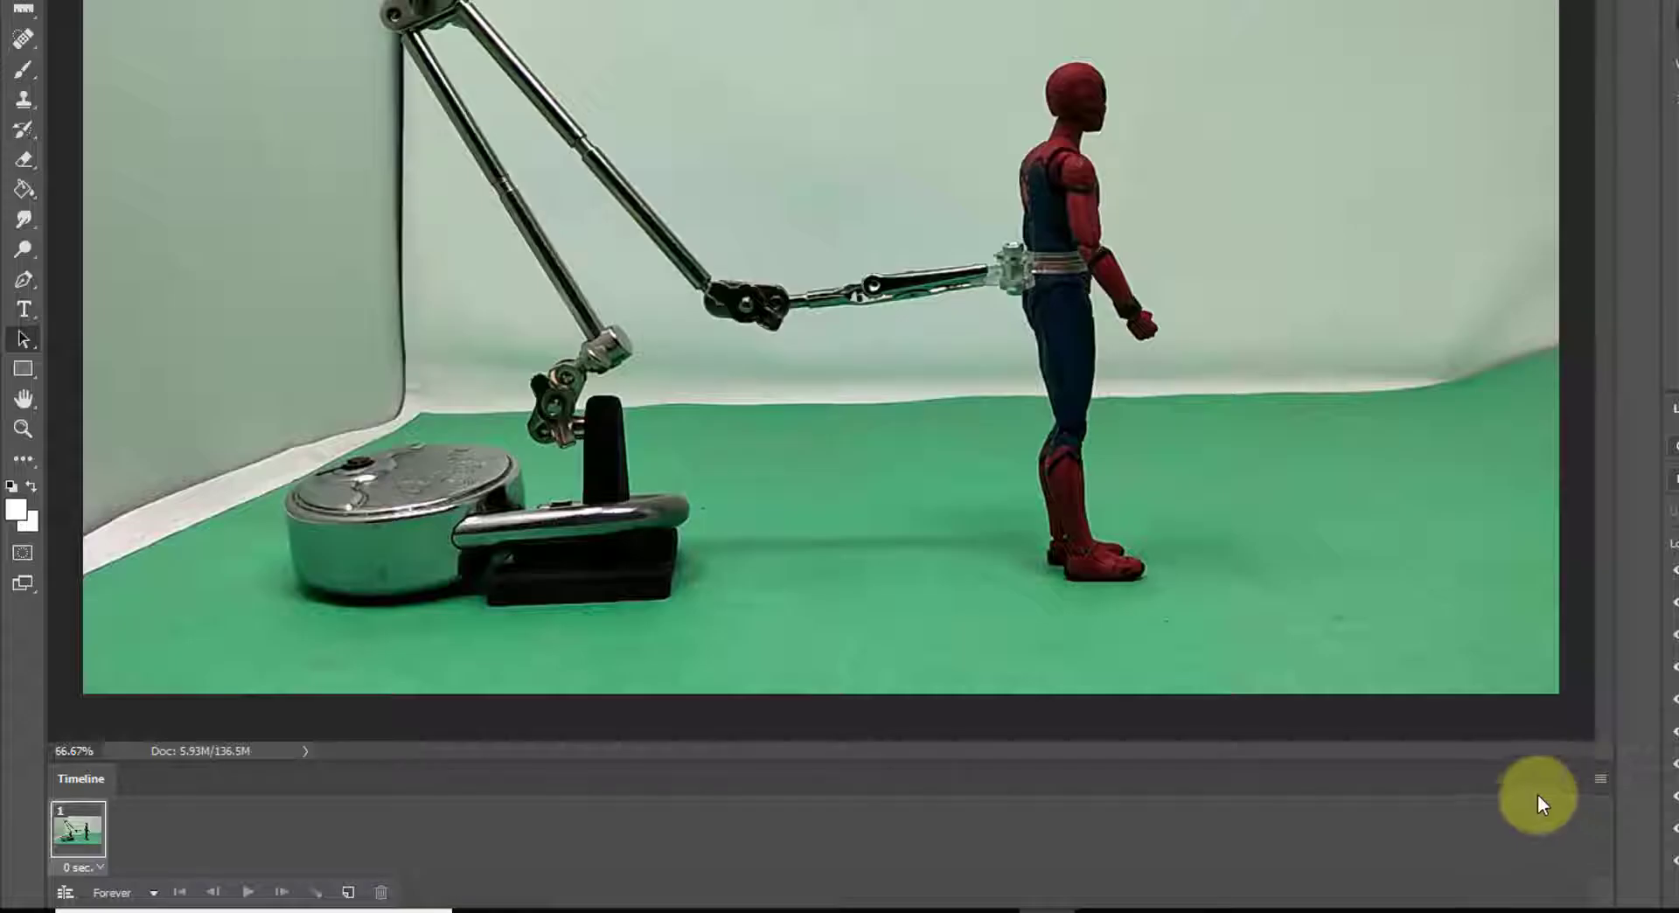
click(1598, 780)
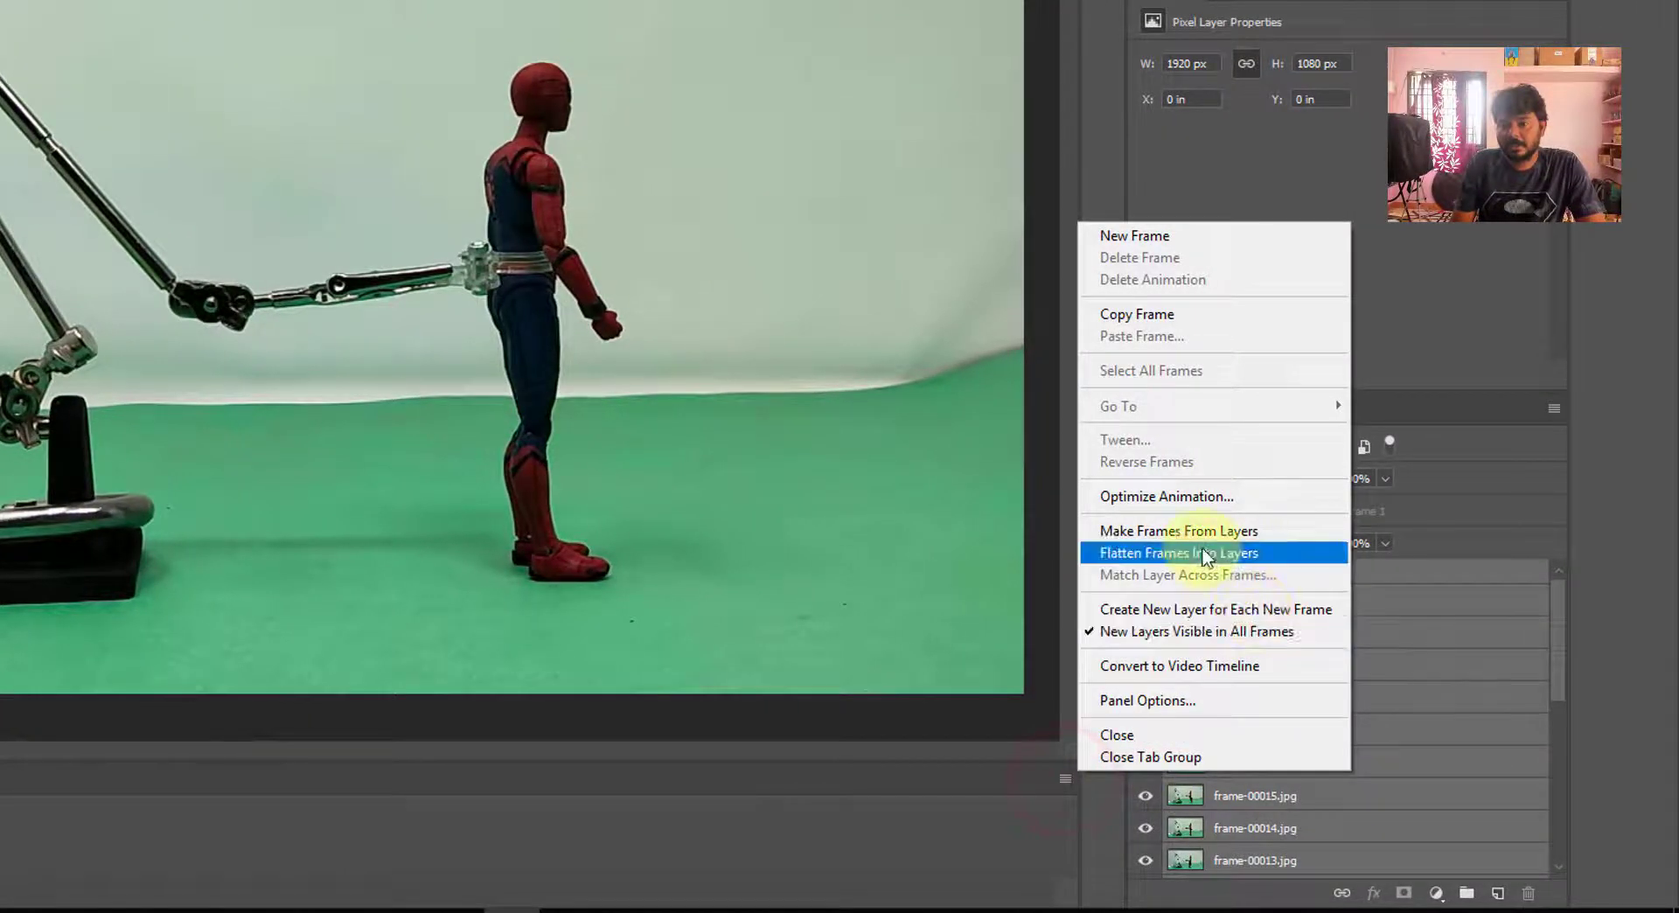
click(1151, 533)
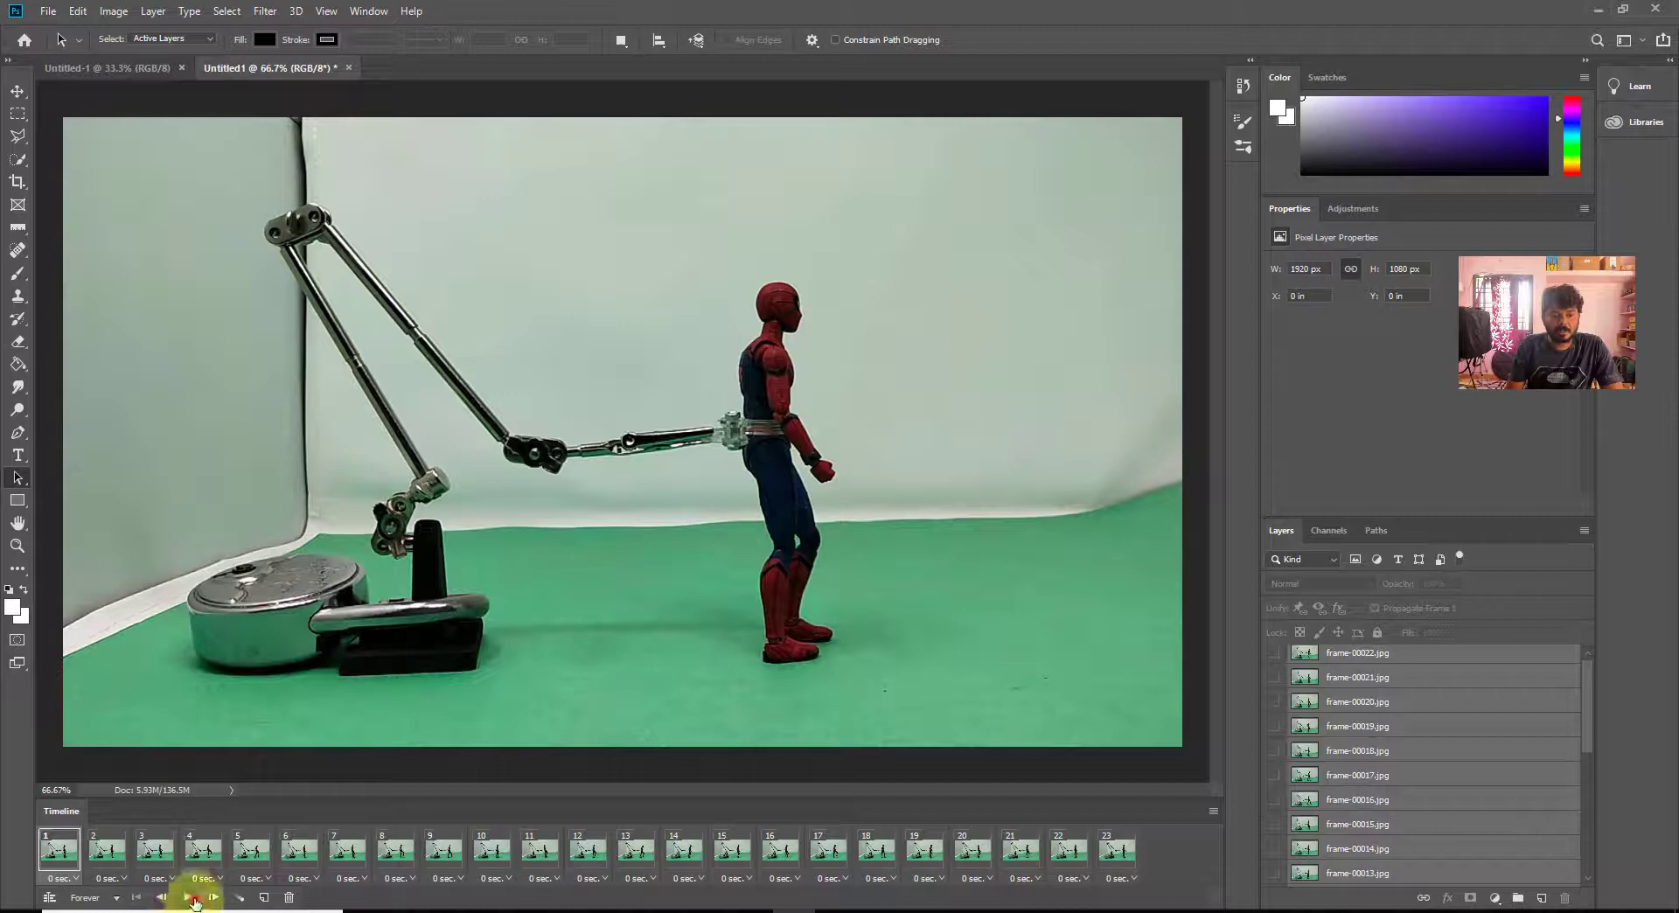
Play the animation and set the first frame's delay to 0.2 seconds.
click(191, 897)
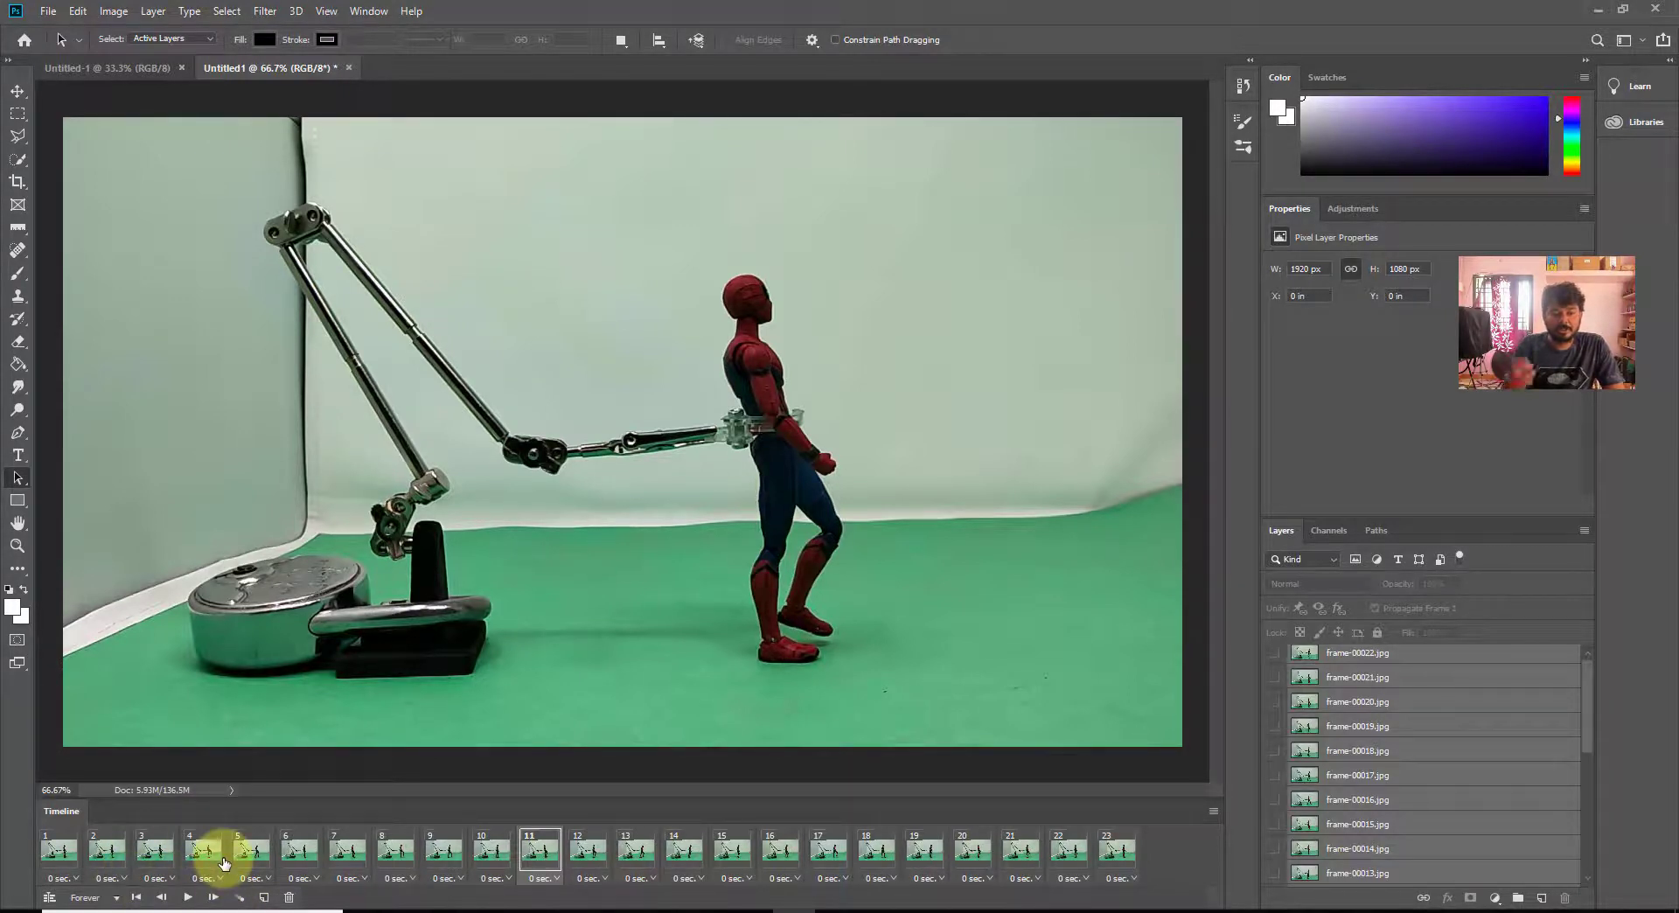
click(72, 881)
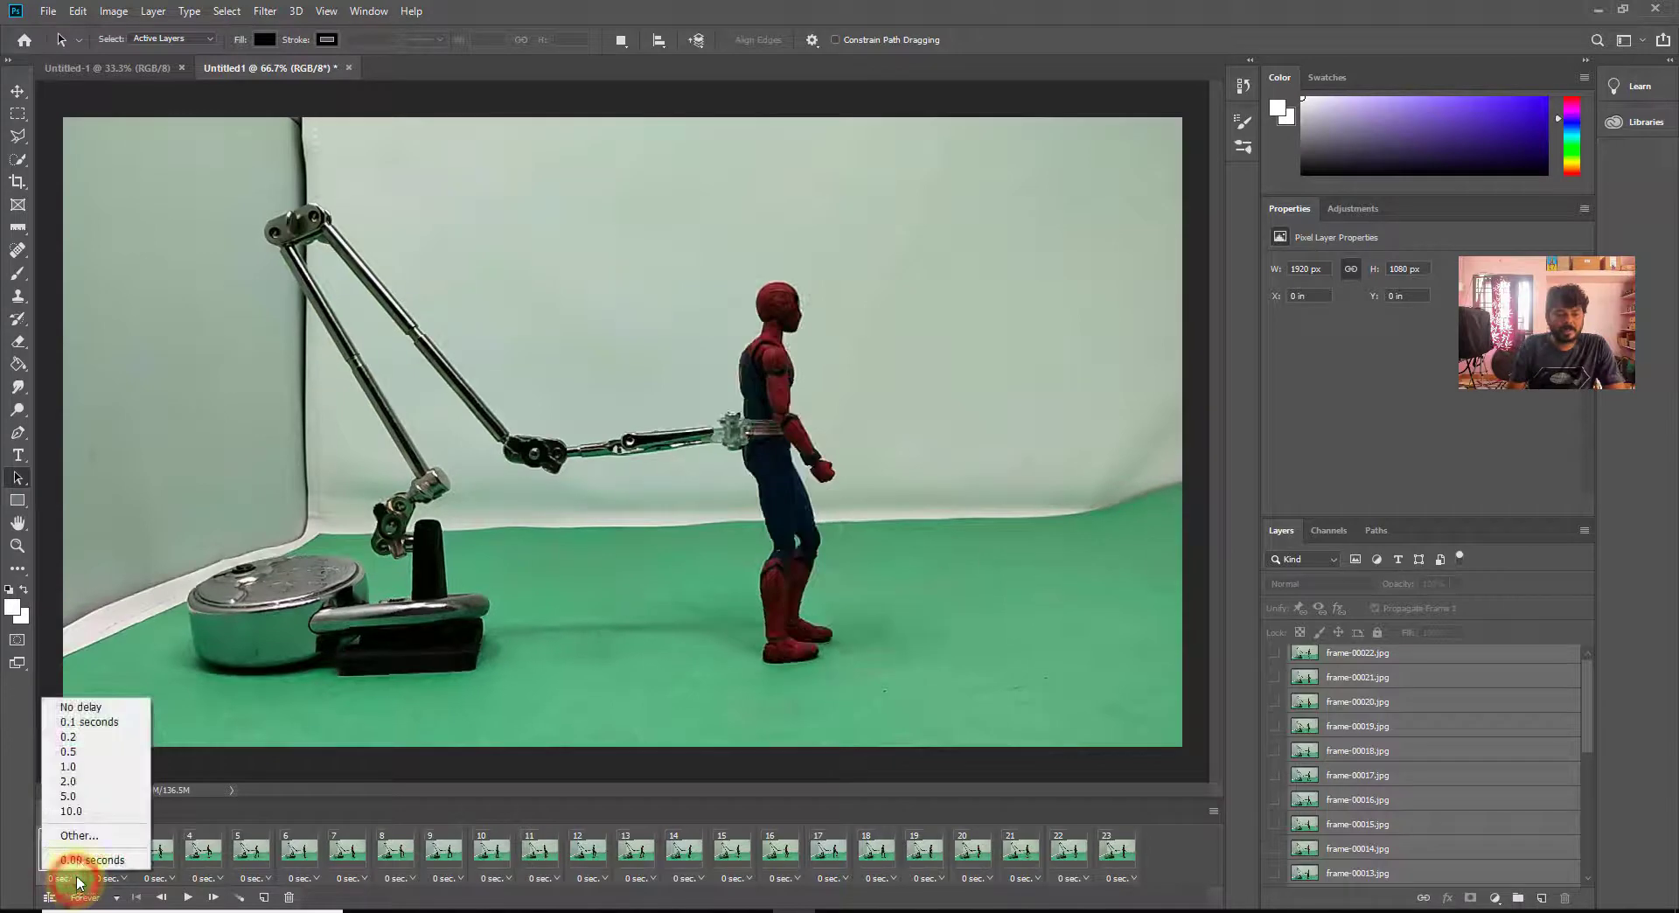
click(87, 737)
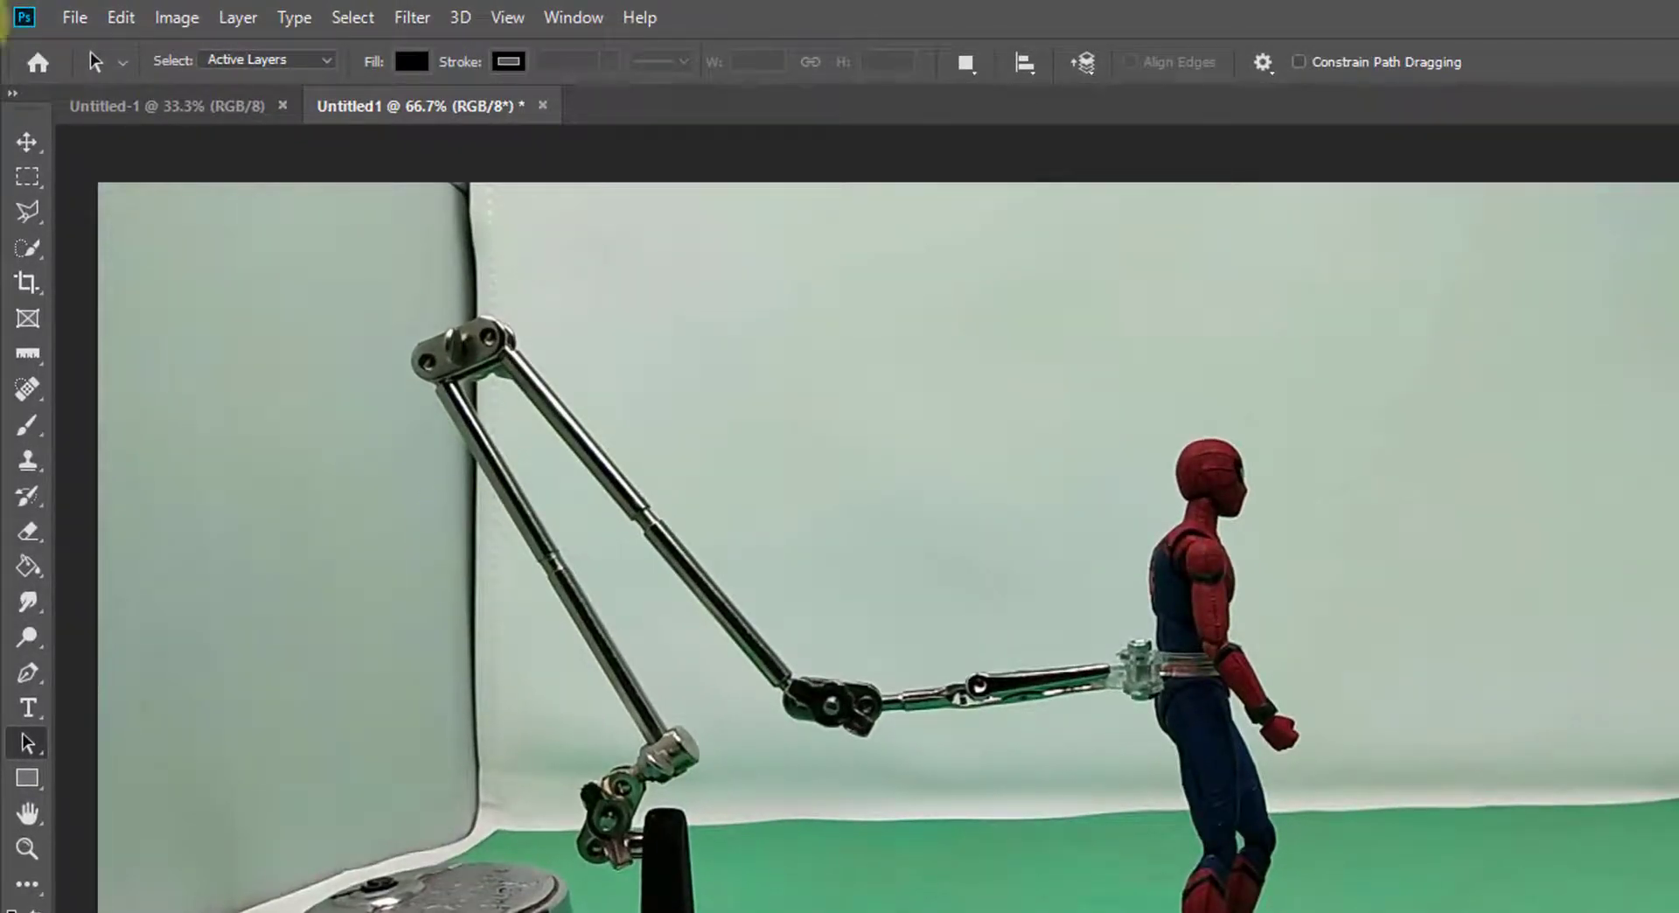
Open the Save for Web (Legacy) export of the animation and keep GIF as the file format.
click(80, 19)
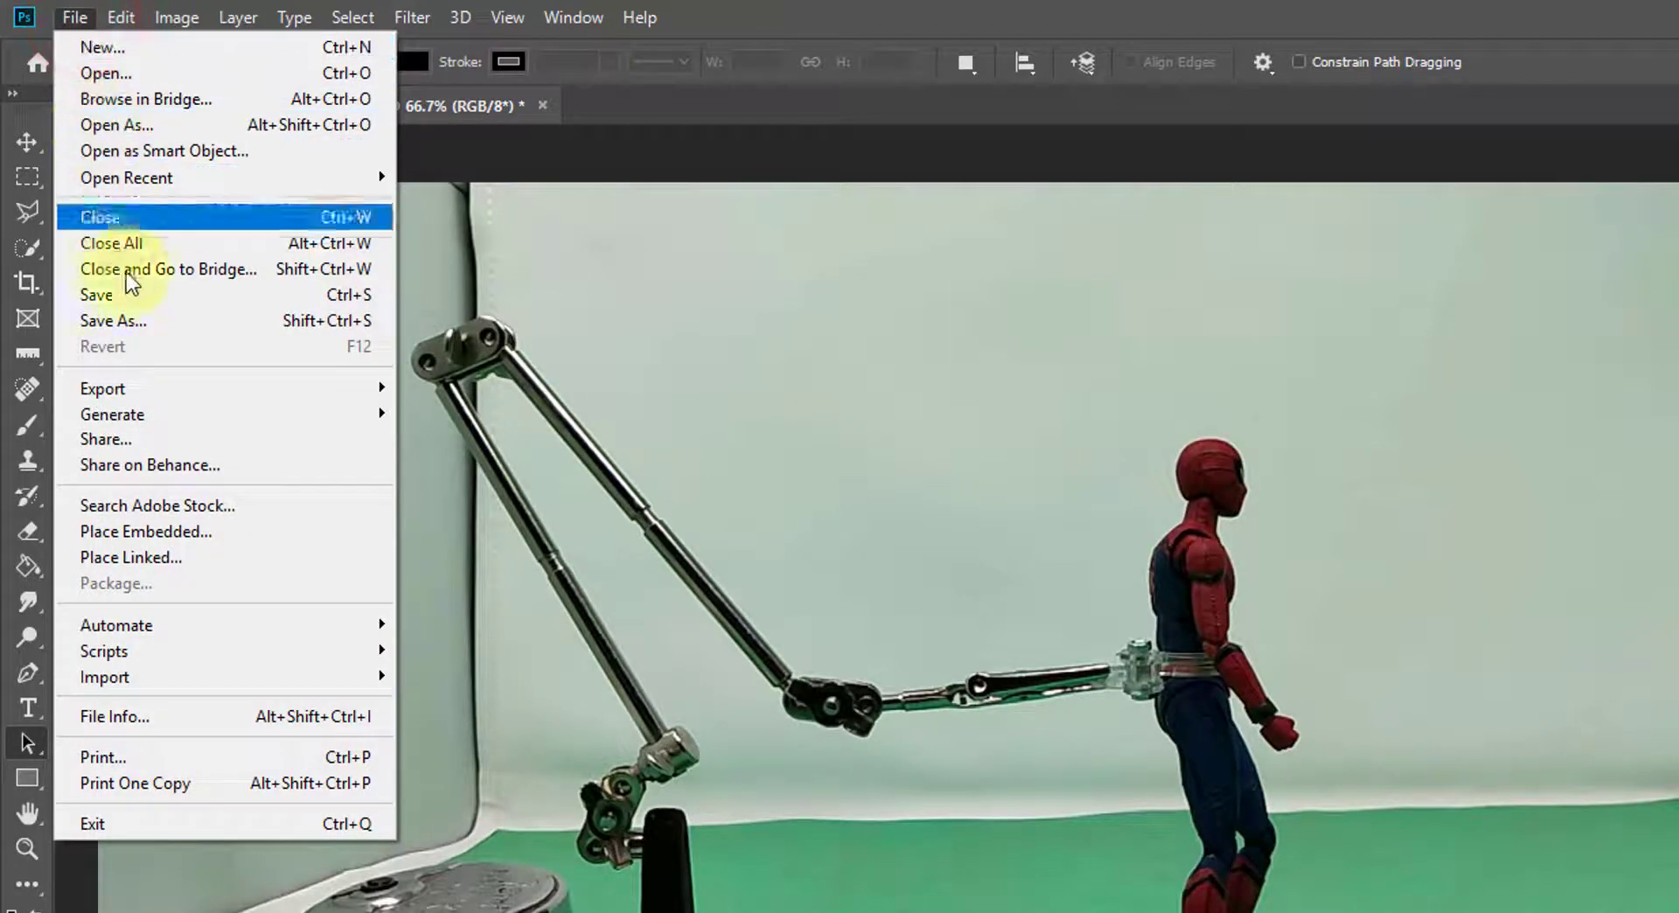
mouse_move(174, 395)
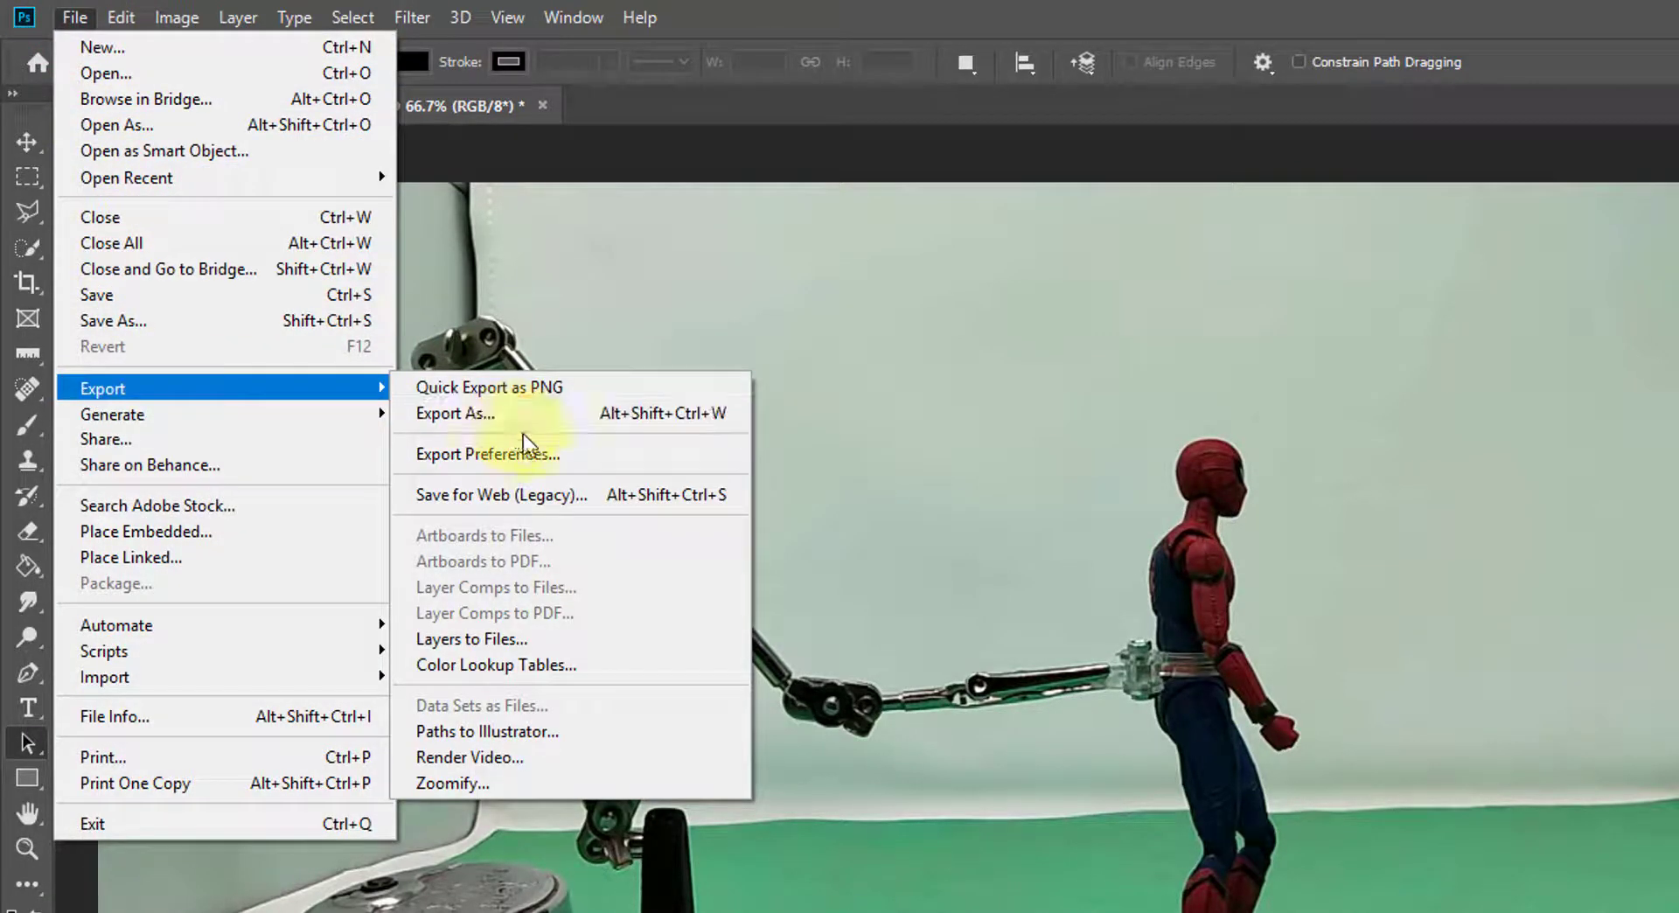
click(464, 503)
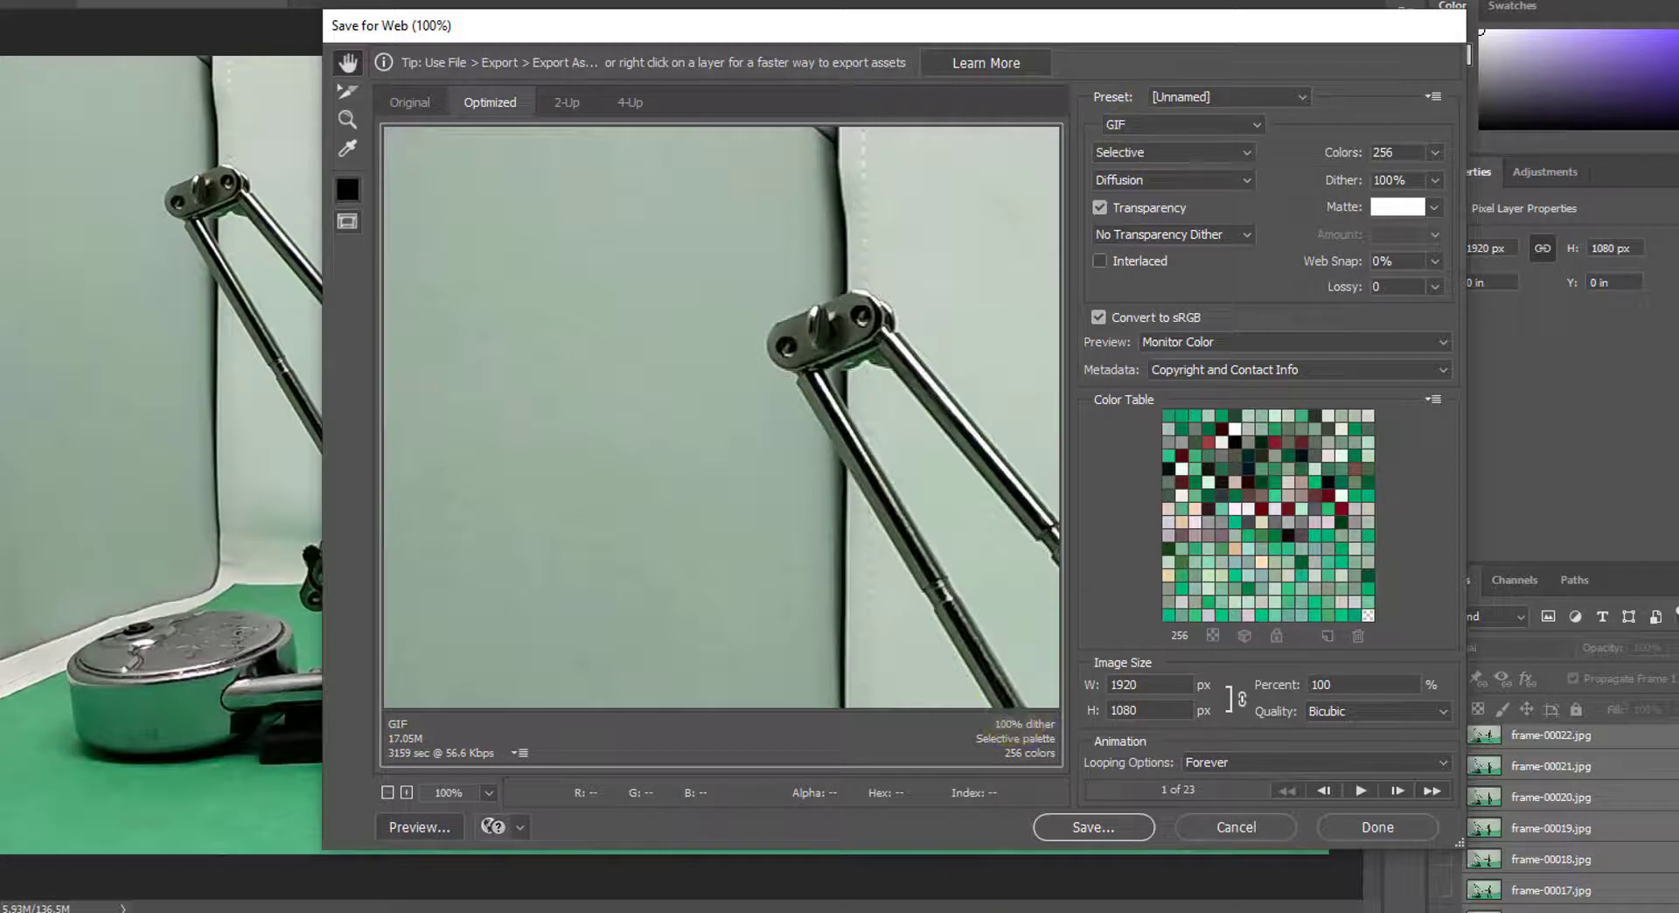
click(1093, 827)
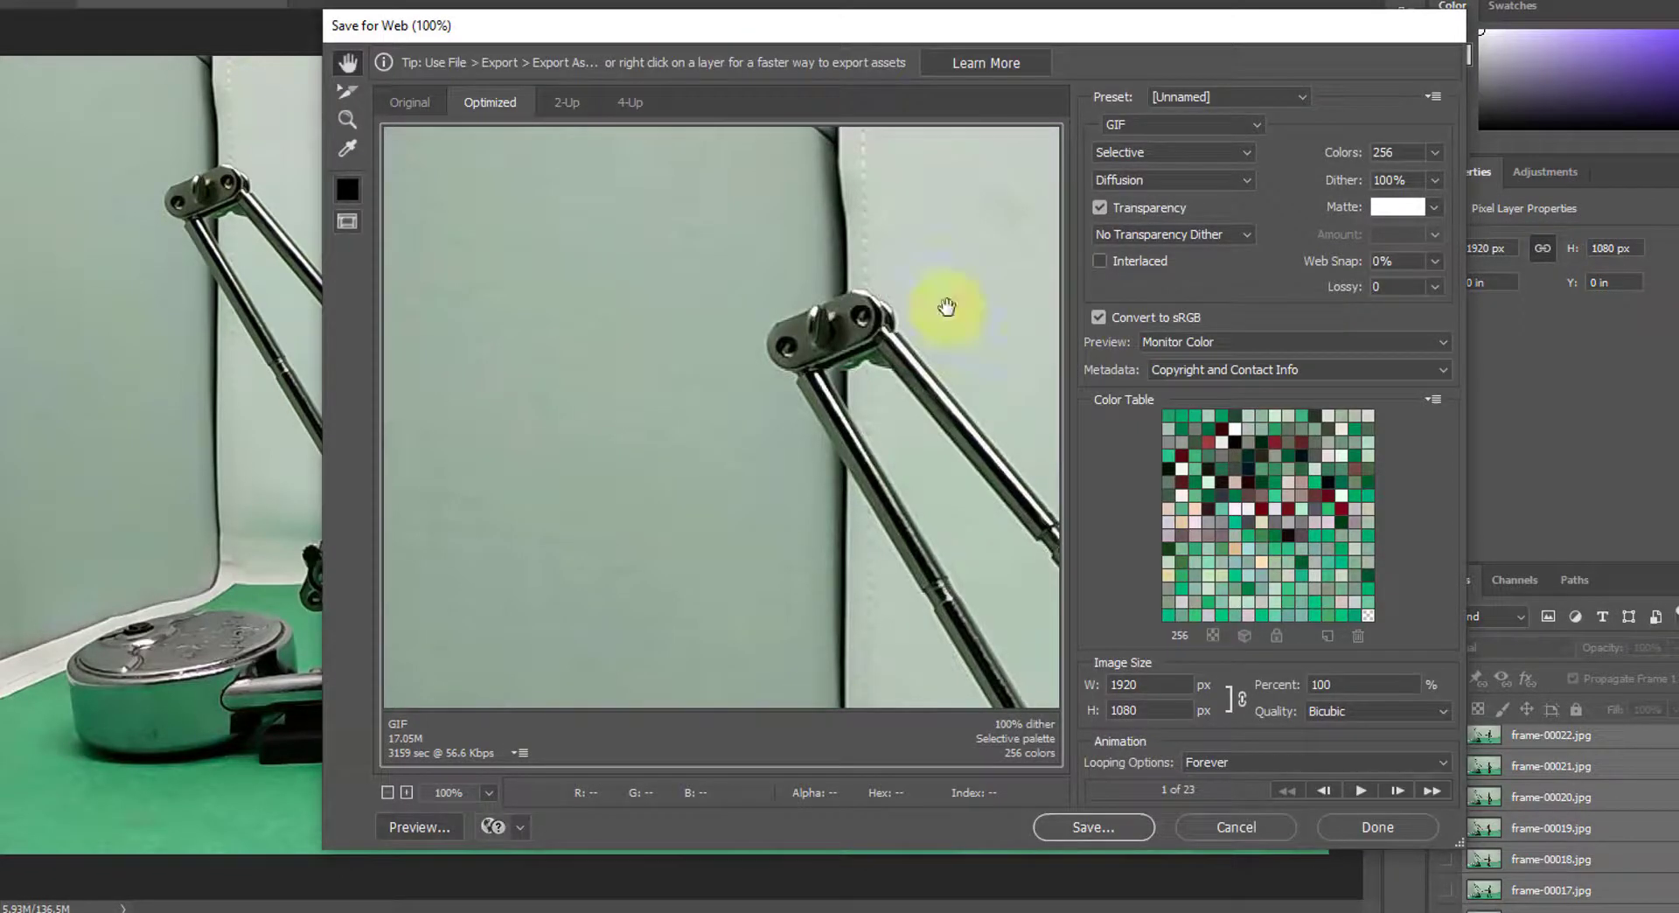
click(1187, 131)
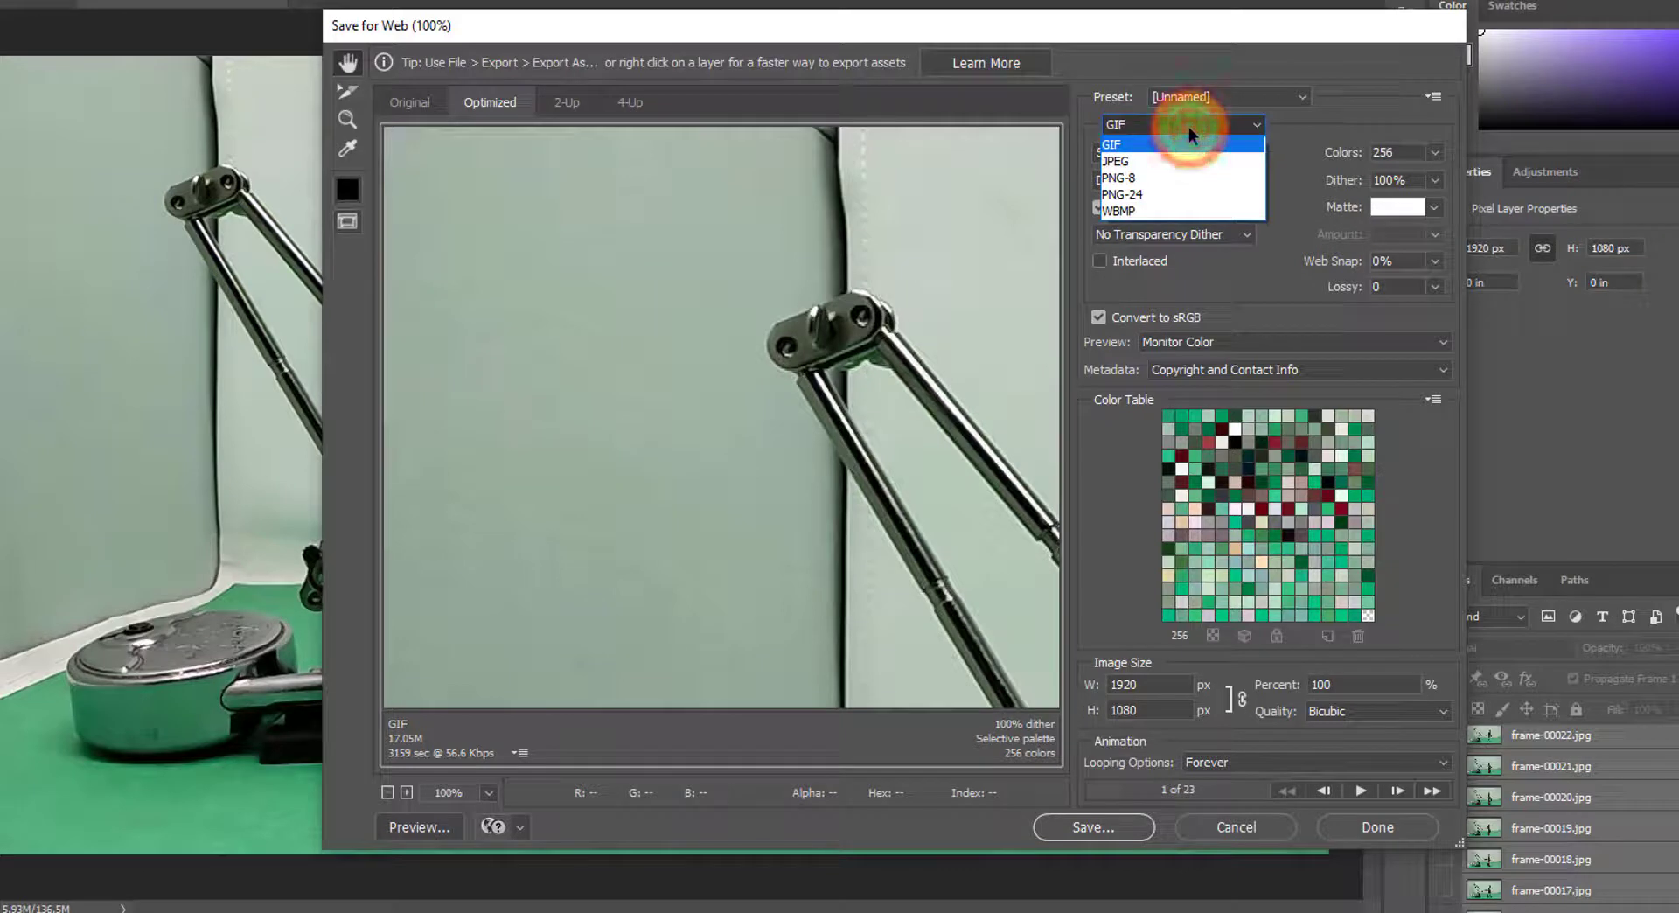
click(1185, 127)
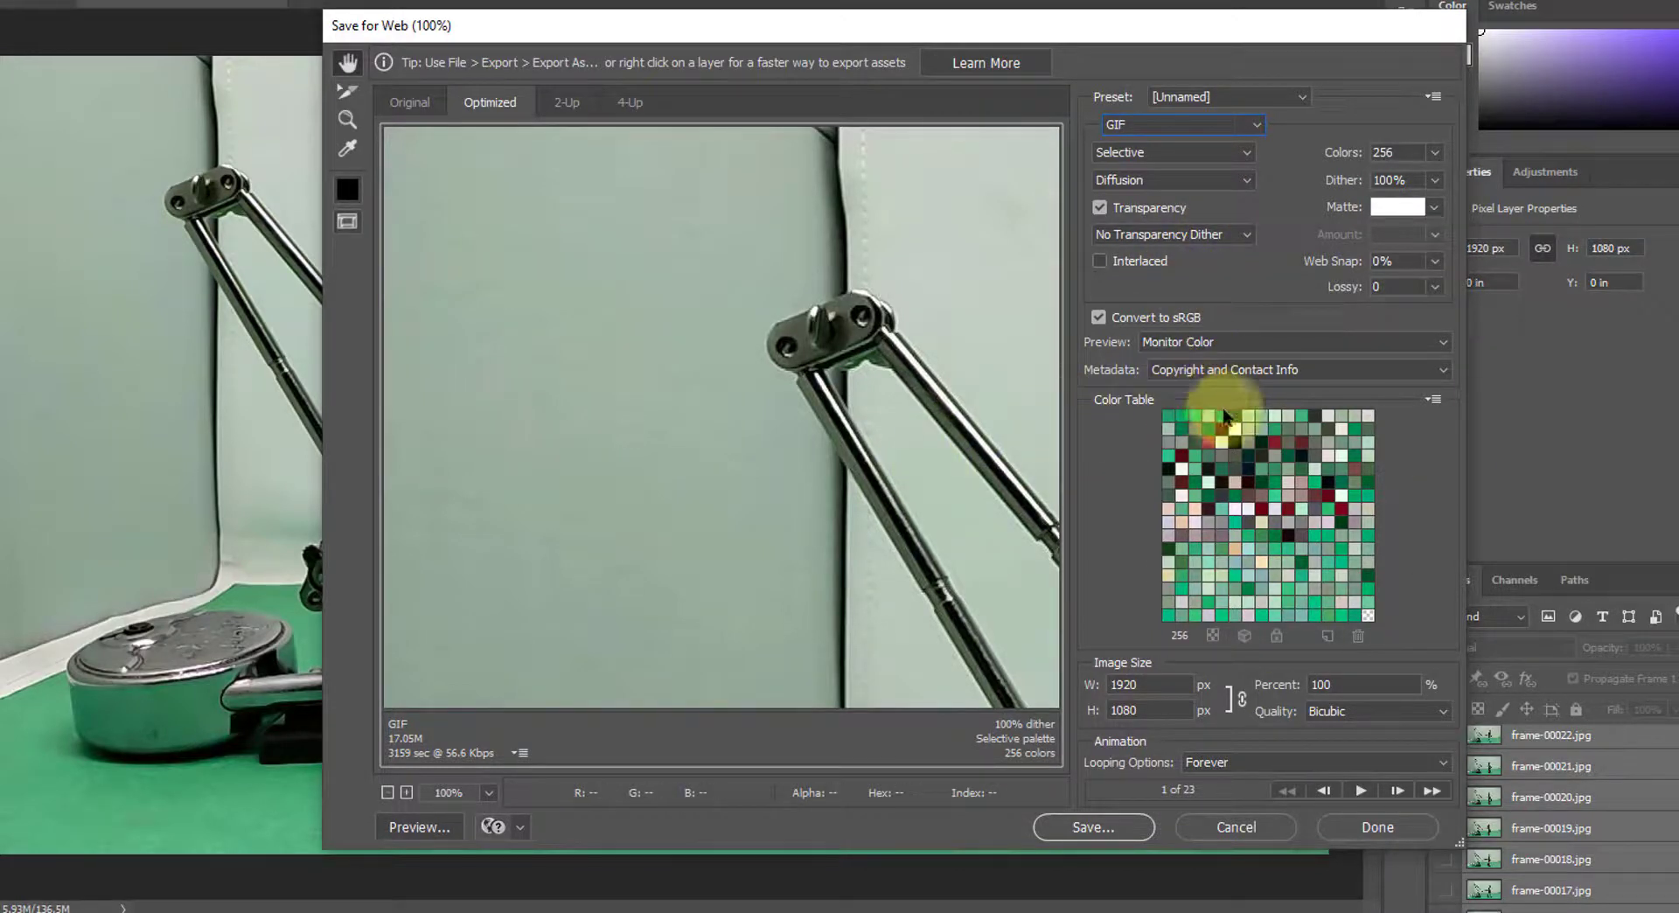
Set the metadata included in the exported GIF to Copyright.
click(1288, 368)
click(1291, 371)
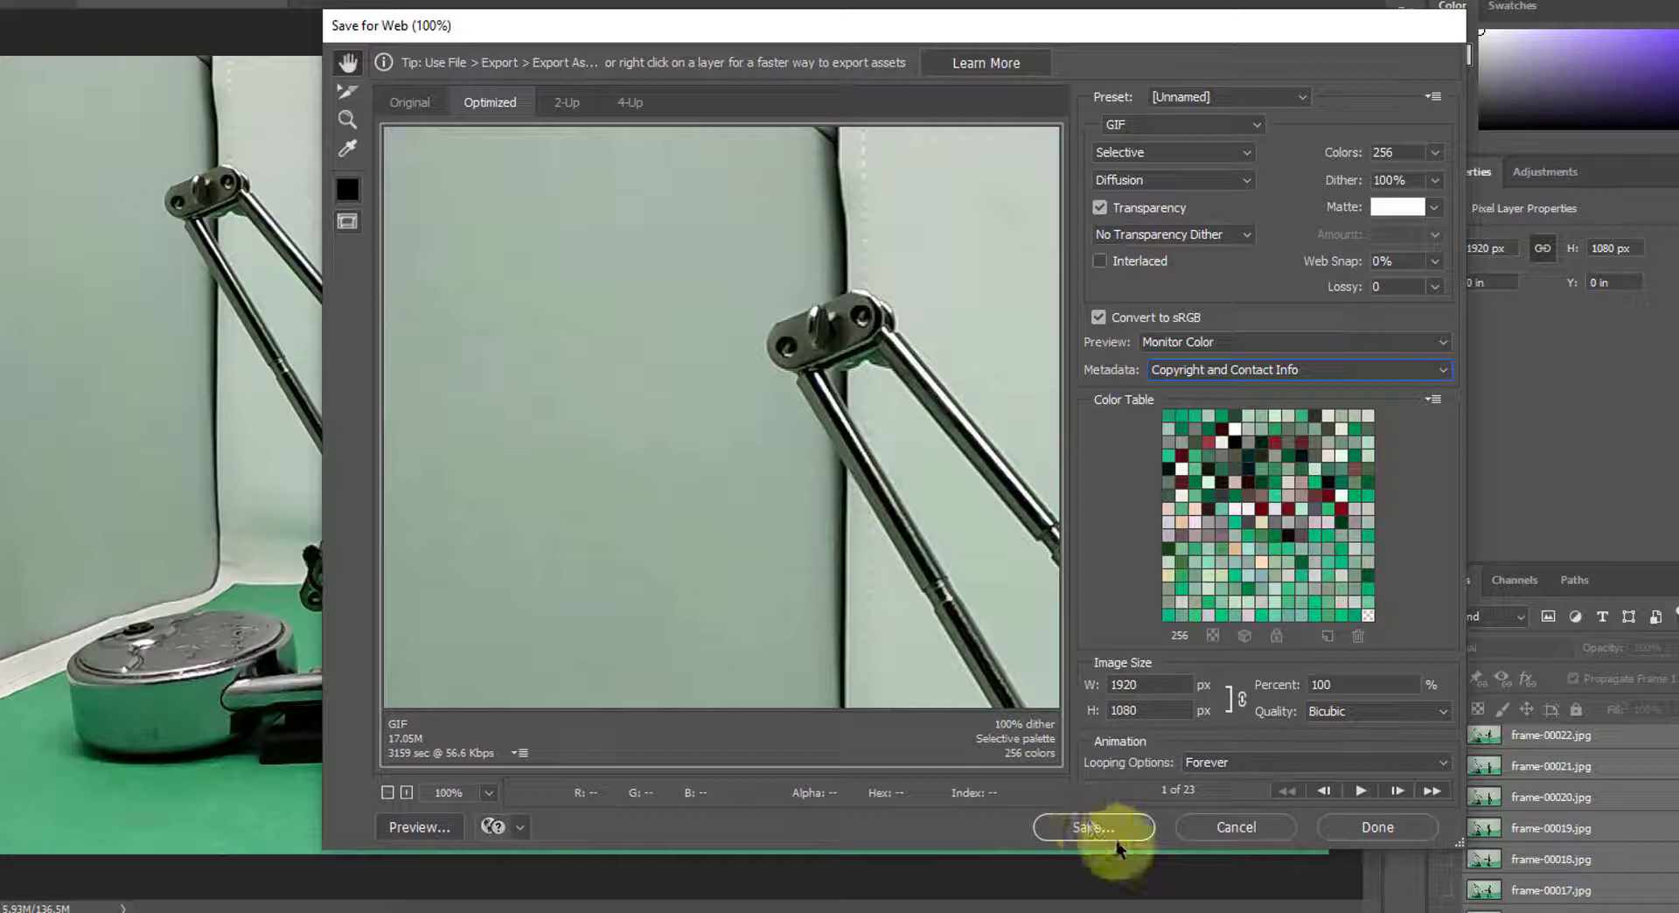
click(1232, 366)
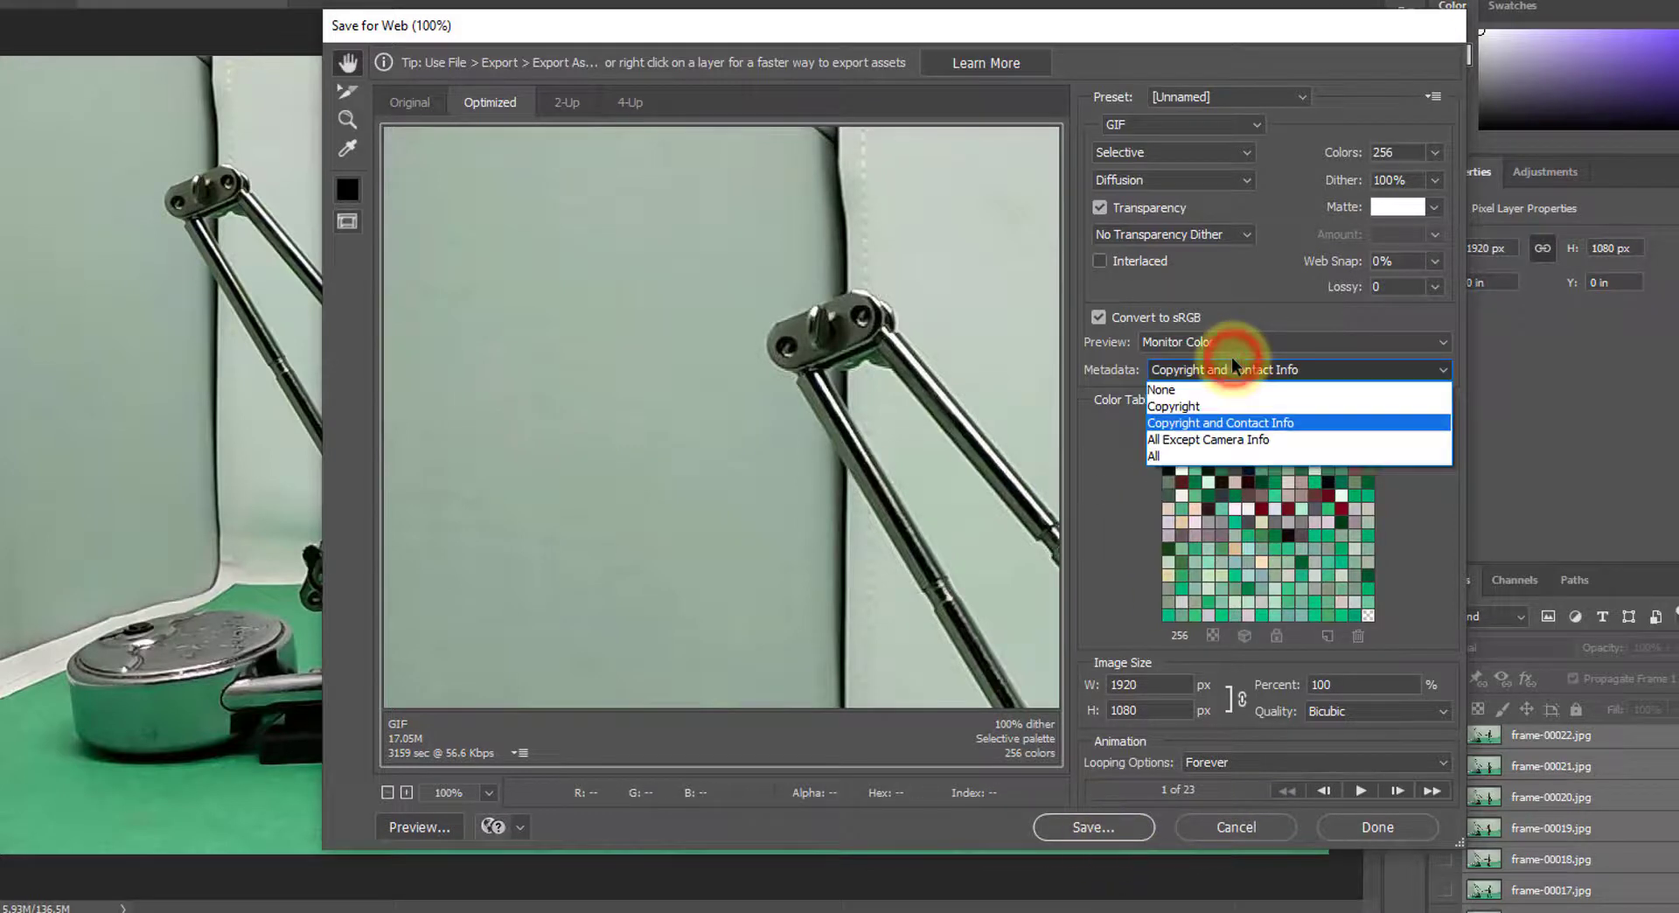
click(1207, 411)
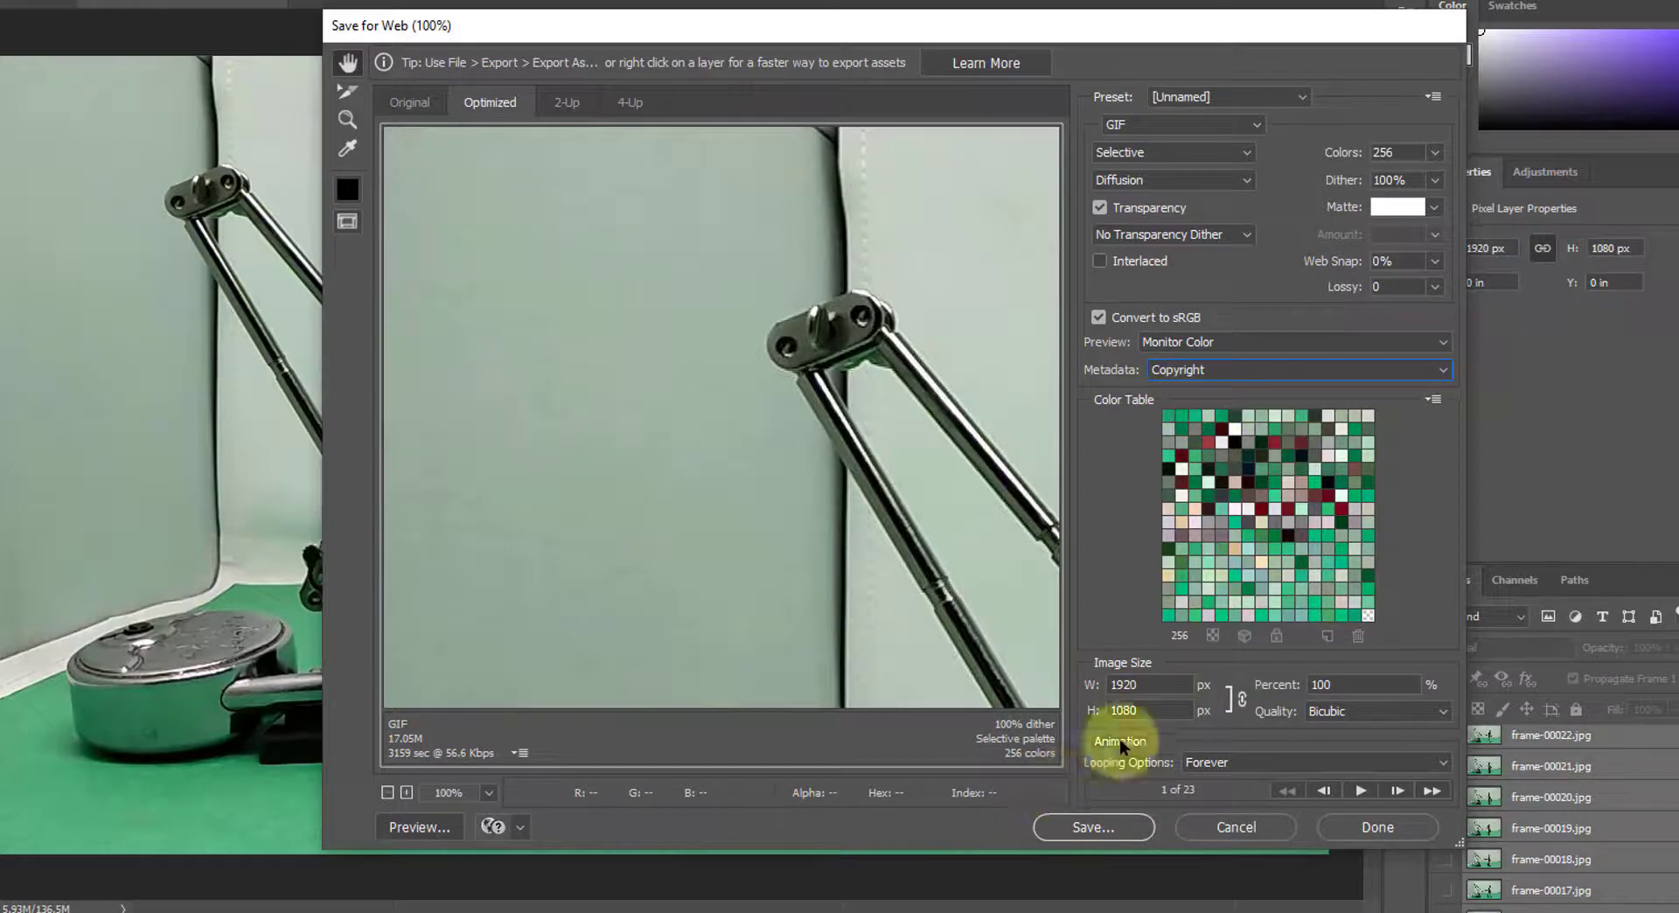
Save the optimized GIF to the Desktop under the file name SPIDERMAN.gif.
click(1111, 827)
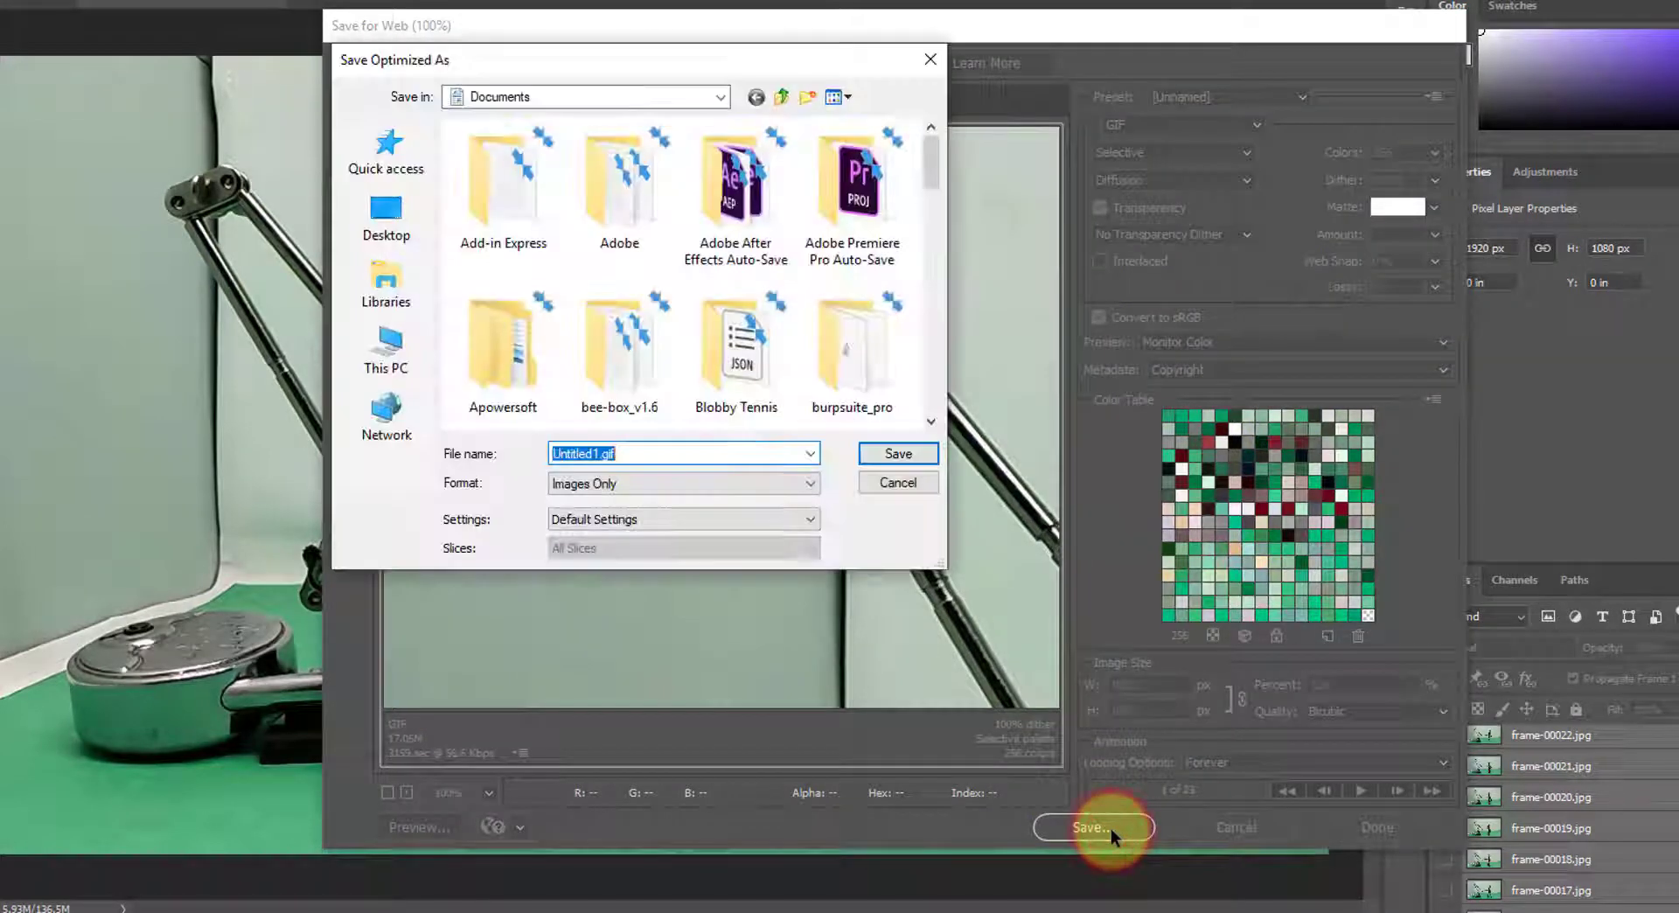
double_click(595, 453)
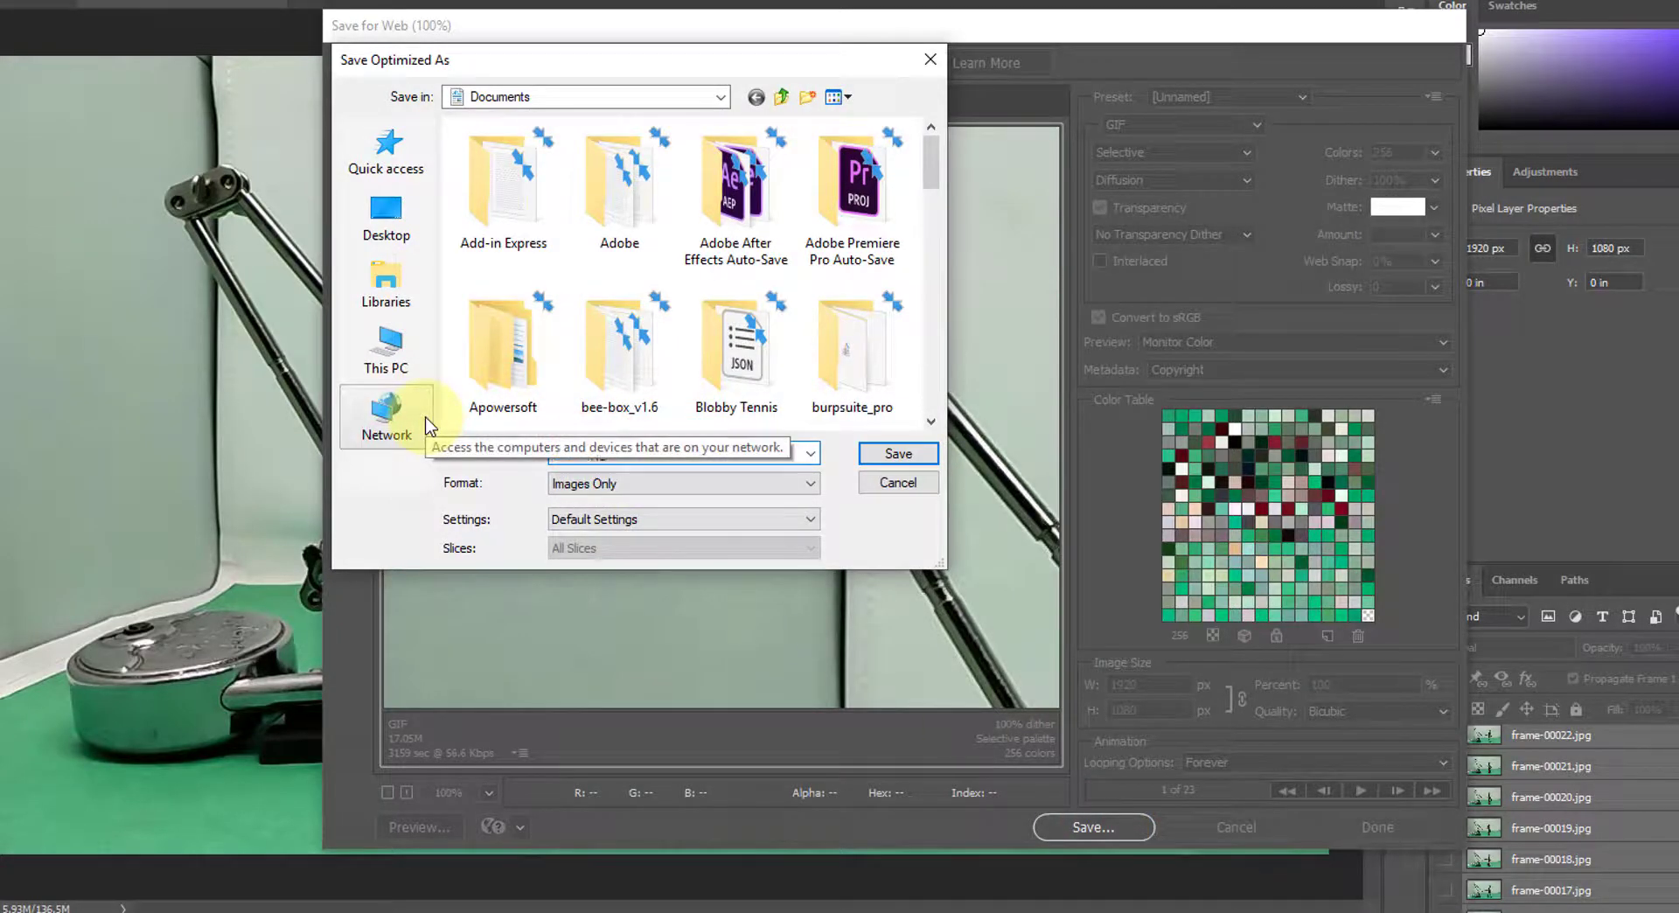
click(386, 223)
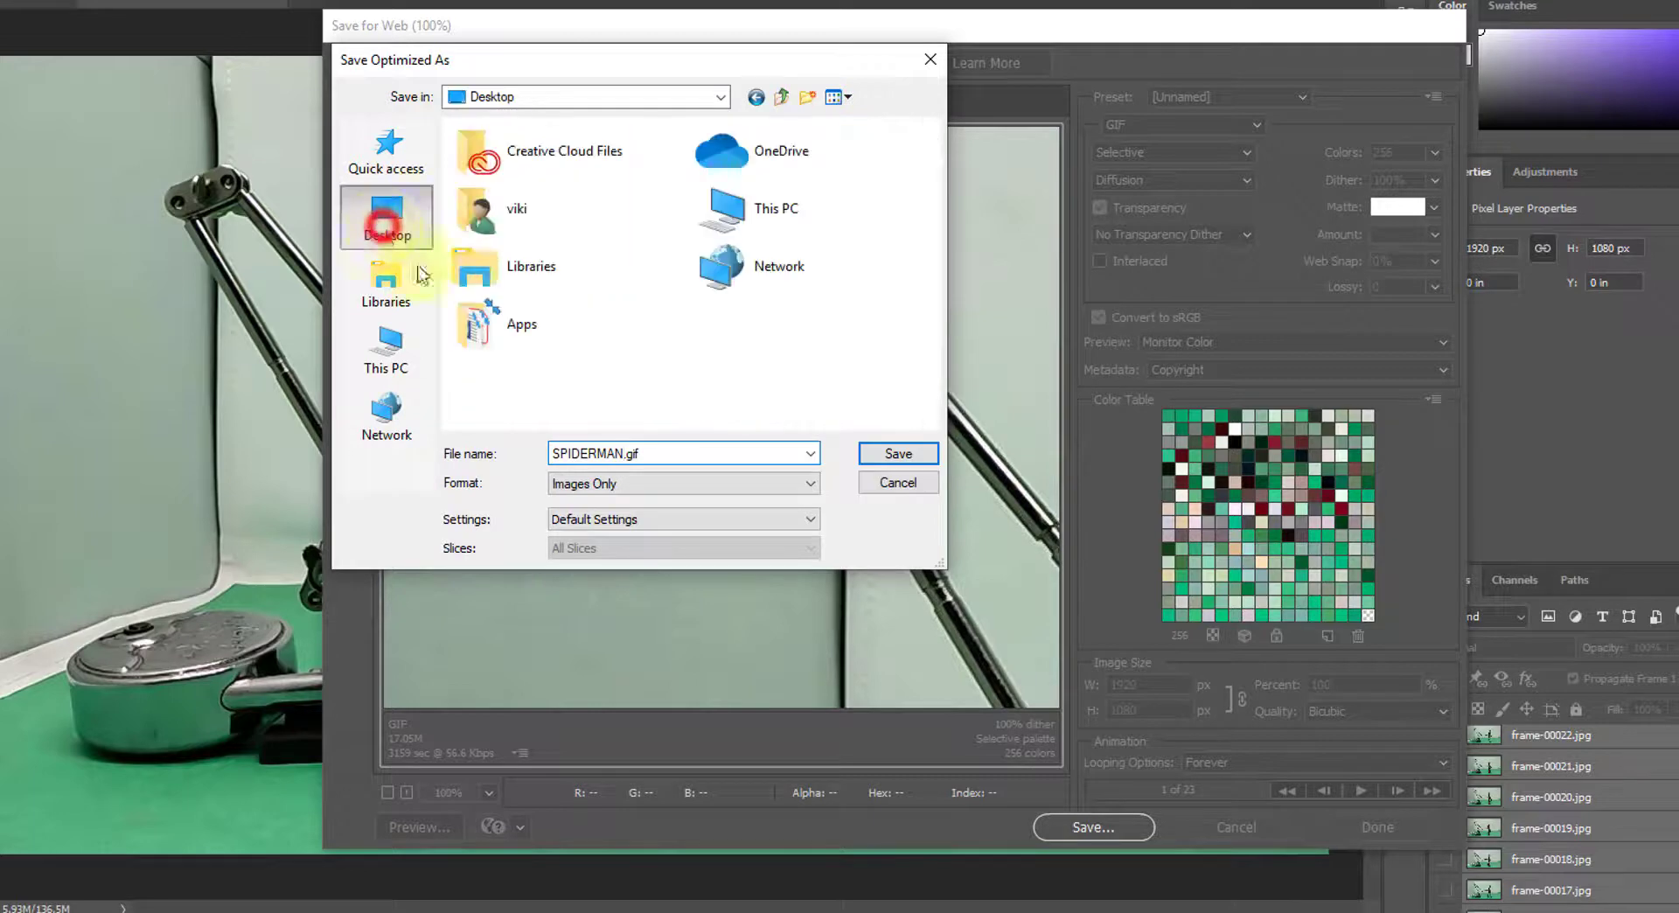
click(868, 452)
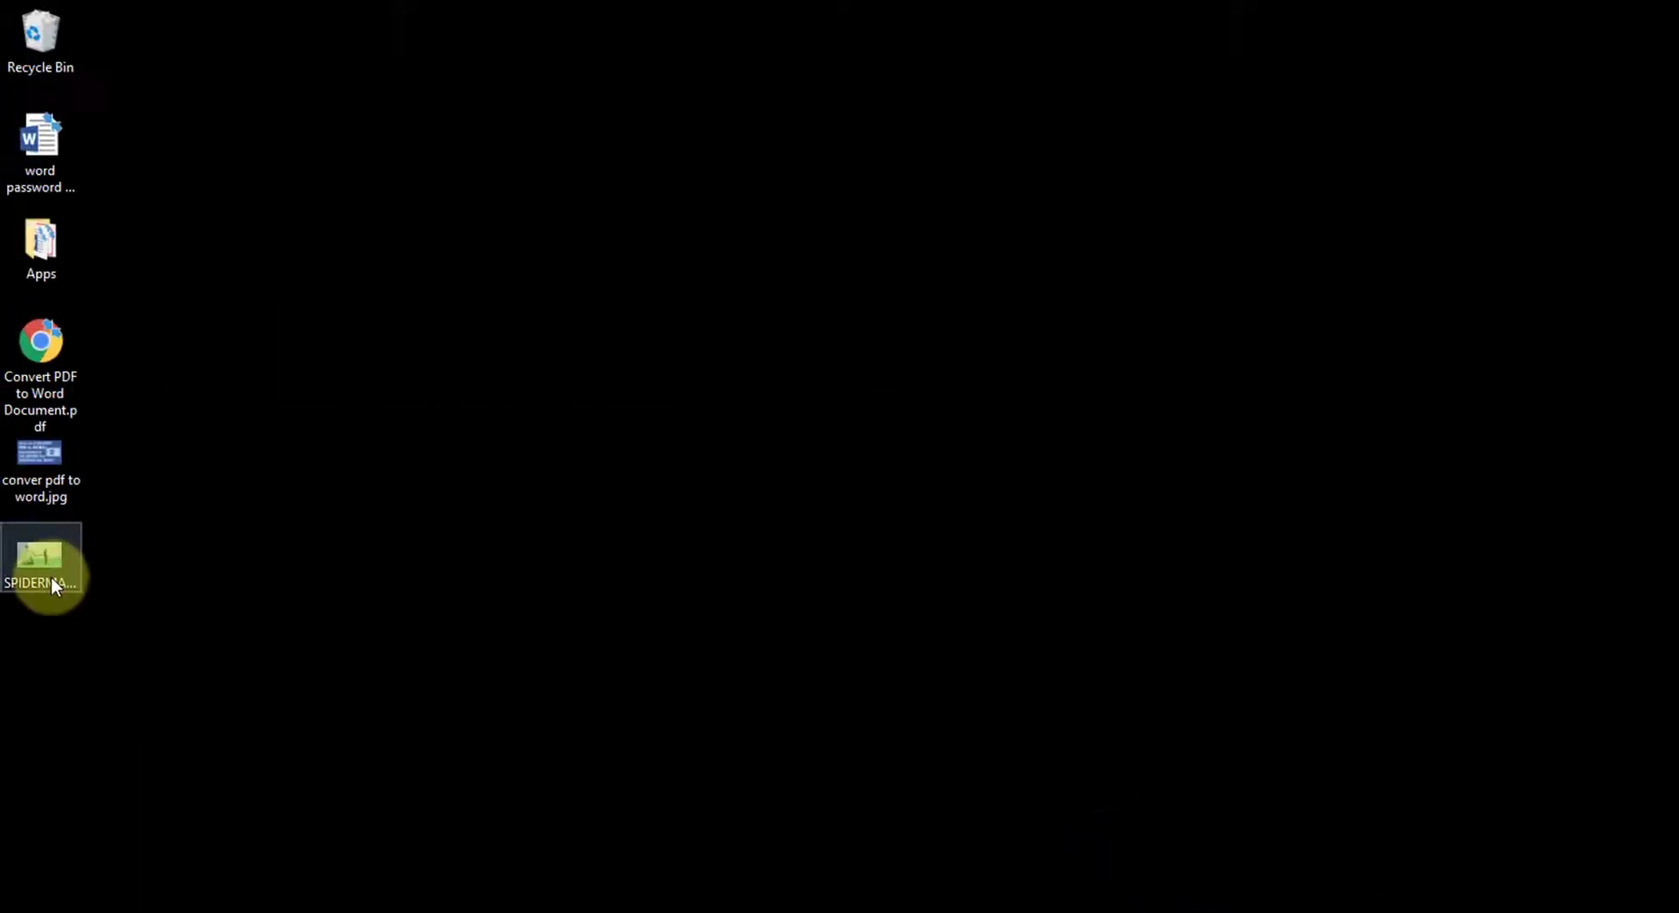
Play the exported SPIDERMAN.gif from the desktop in Photos, close it and return to Photoshop.
drag(51, 575, 16, 302)
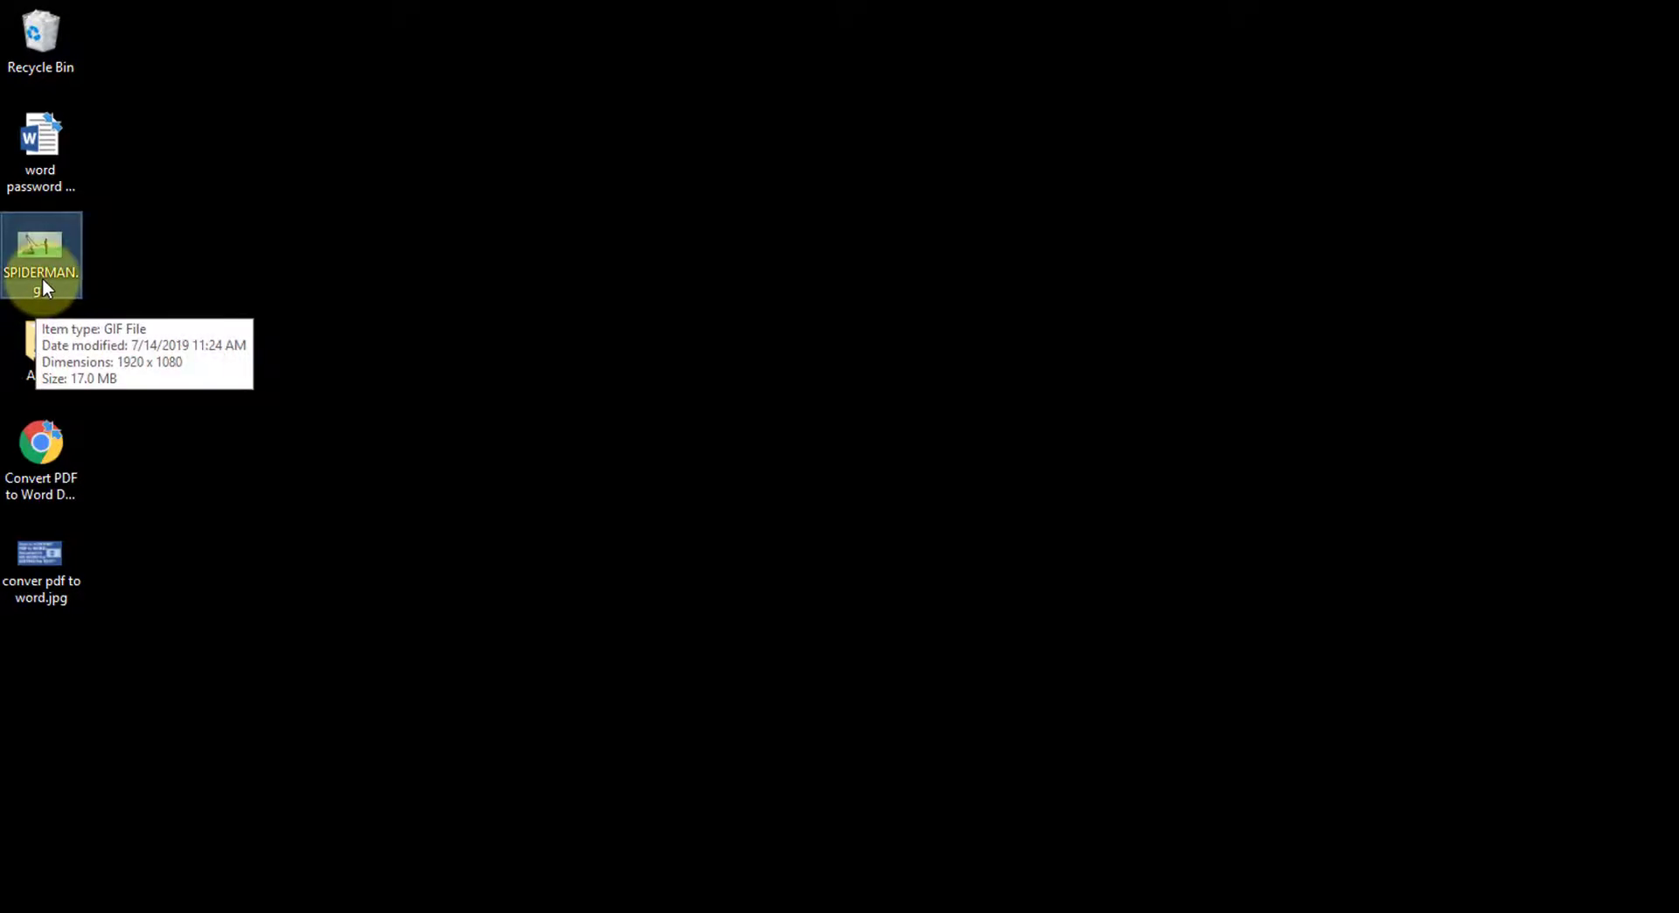
double_click(43, 262)
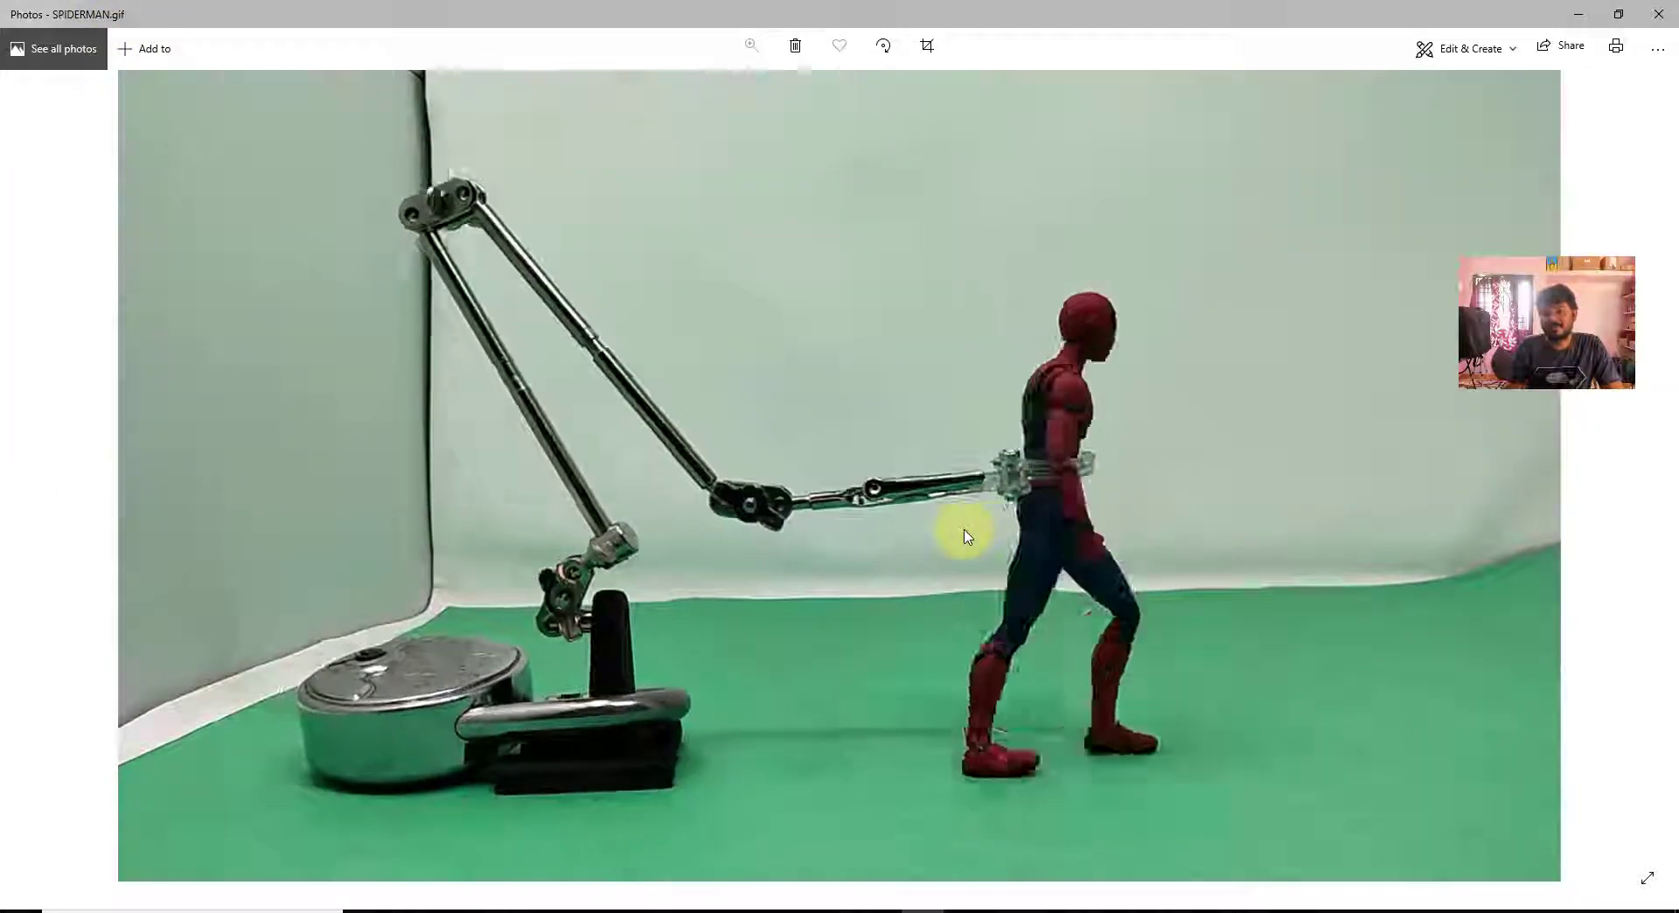
click(1659, 14)
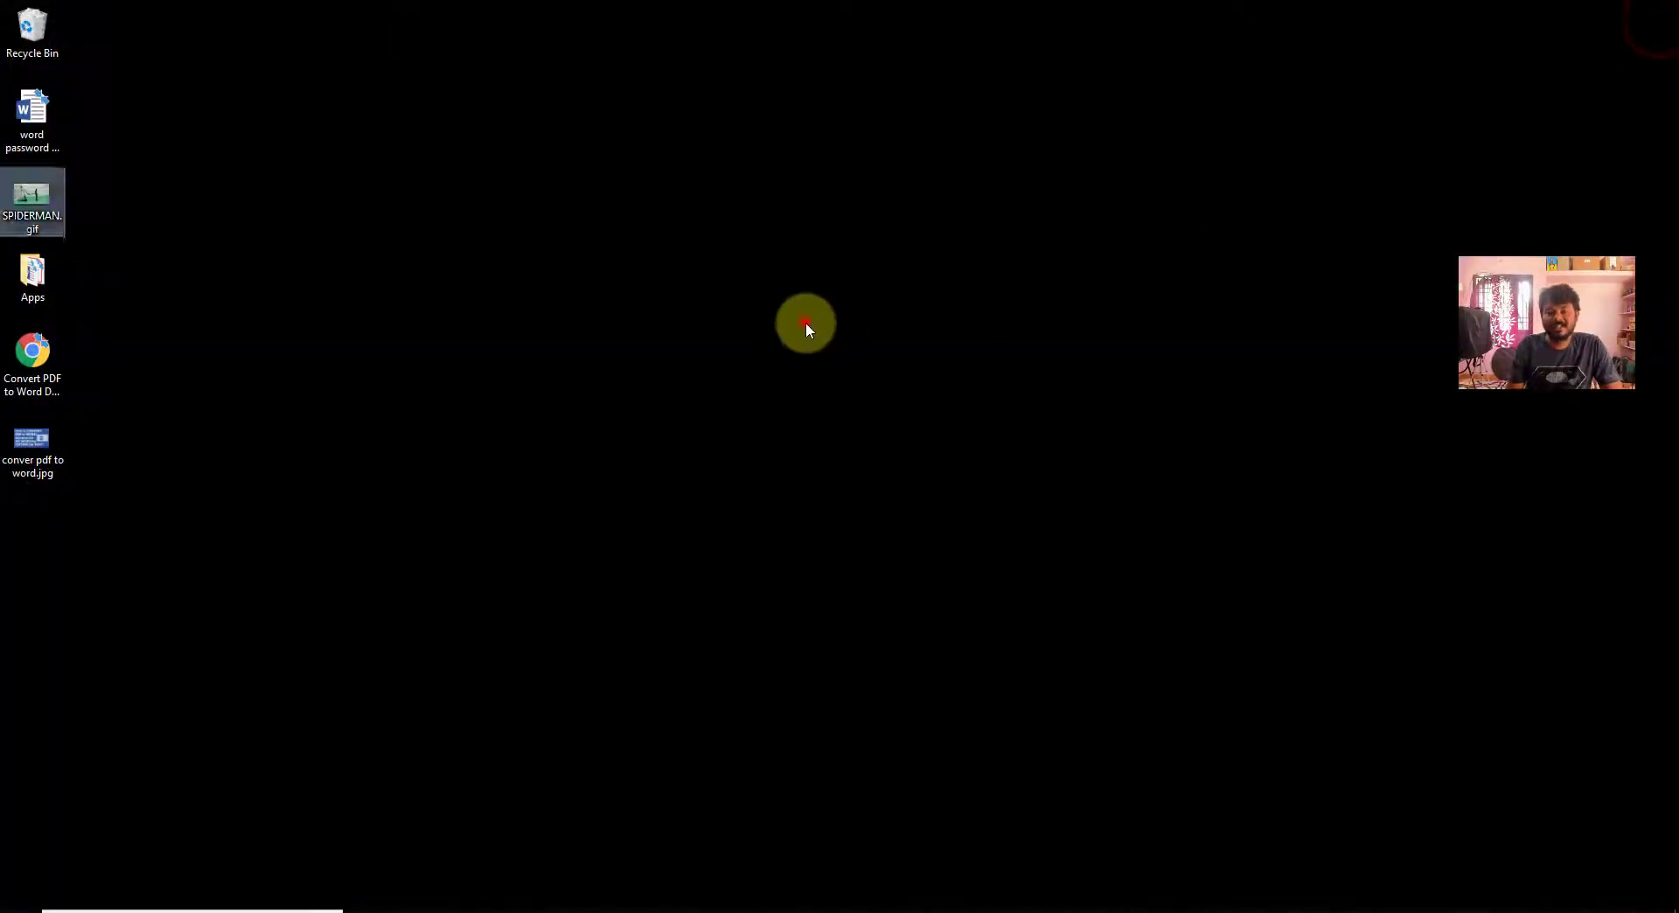
click(805, 322)
click(803, 910)
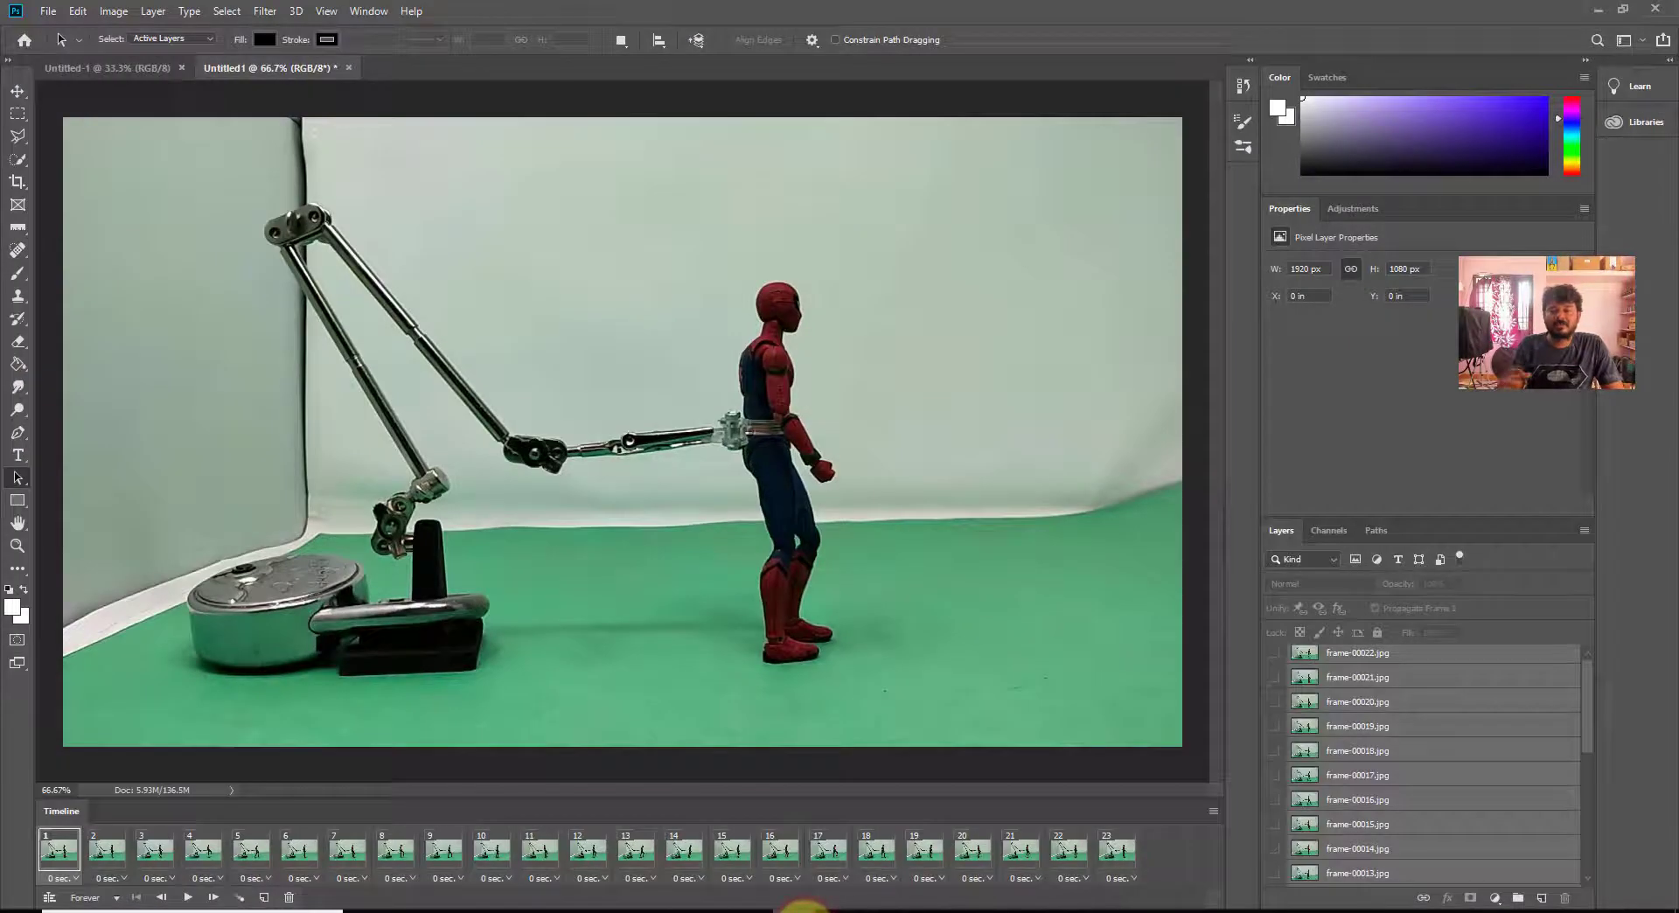